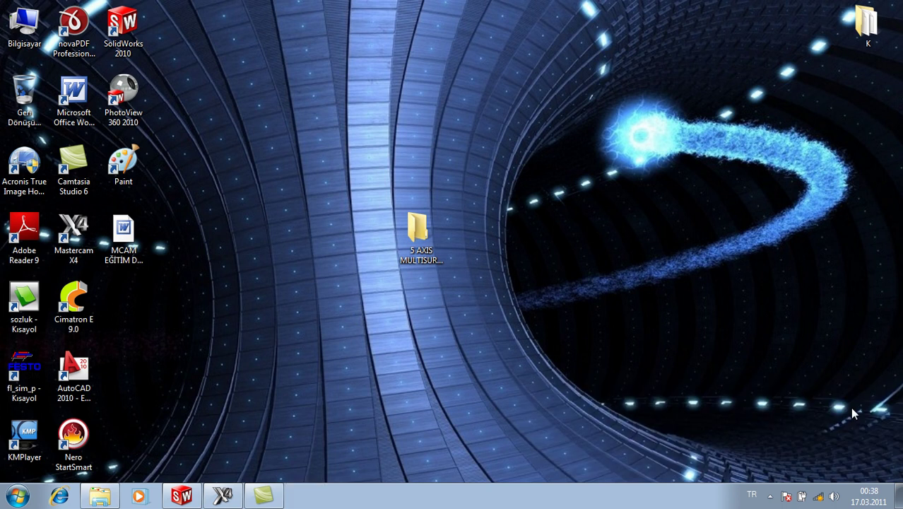
# Step: In SolidWorks, open P1.x_t from the 5 AXIS MULTISURFACE folder with the file type set to All Files
pyautogui.click(185, 497)
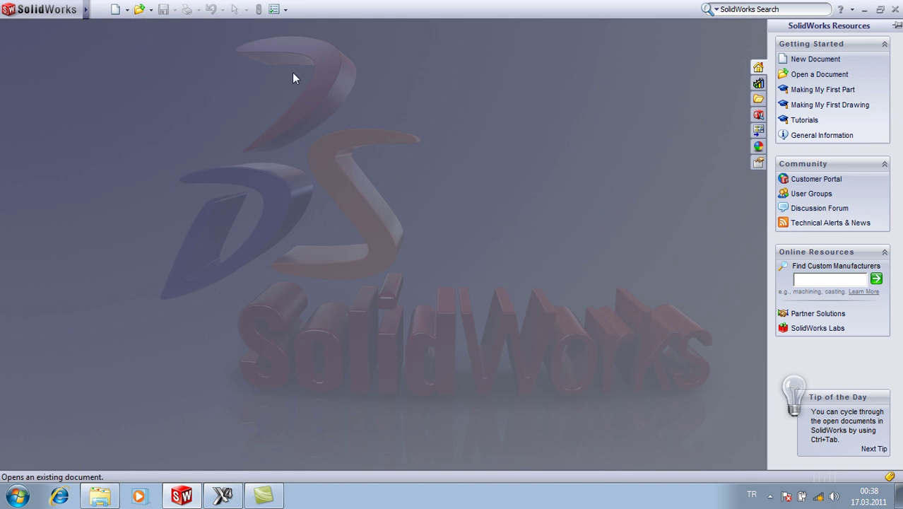
pyautogui.click(143, 13)
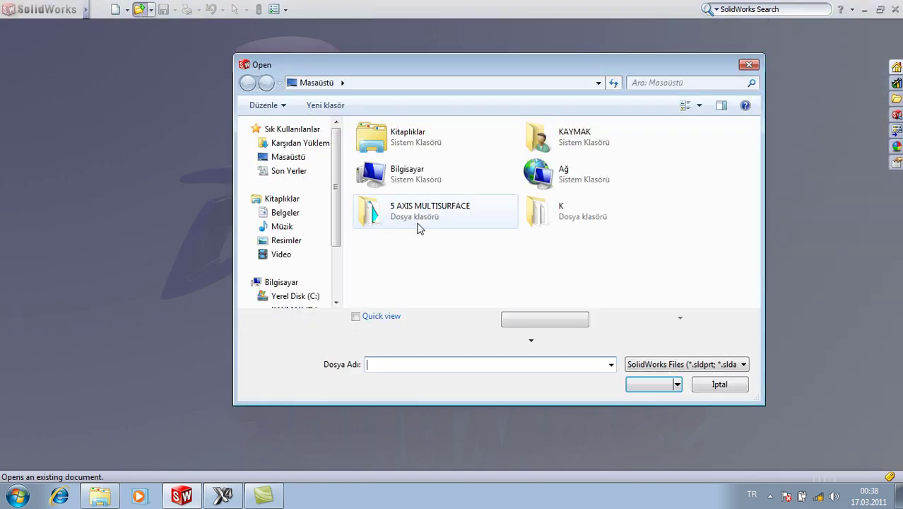
pyautogui.doubleClick(420, 221)
pyautogui.click(717, 366)
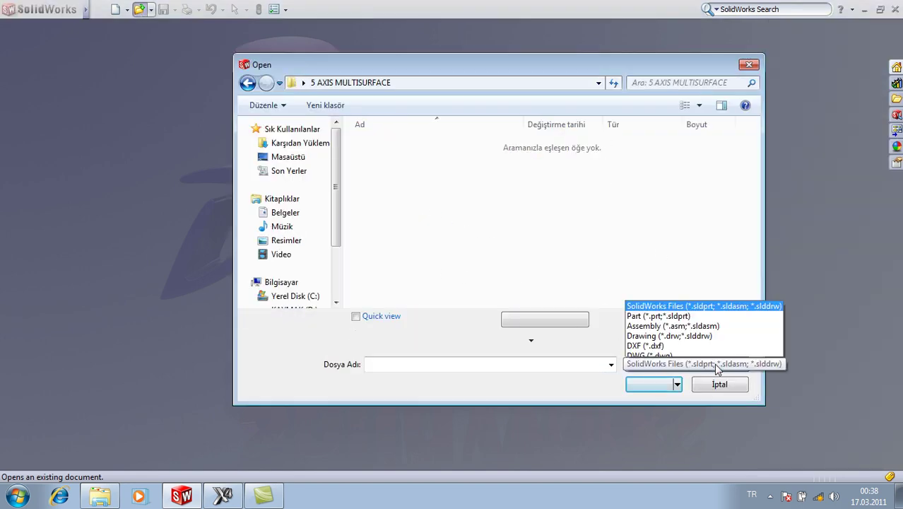
pyautogui.click(706, 347)
pyautogui.click(394, 159)
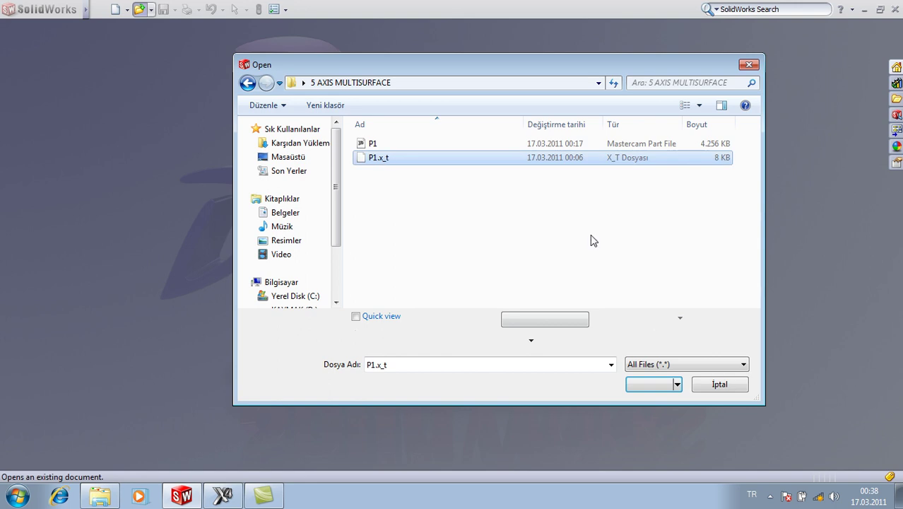
pyautogui.click(673, 385)
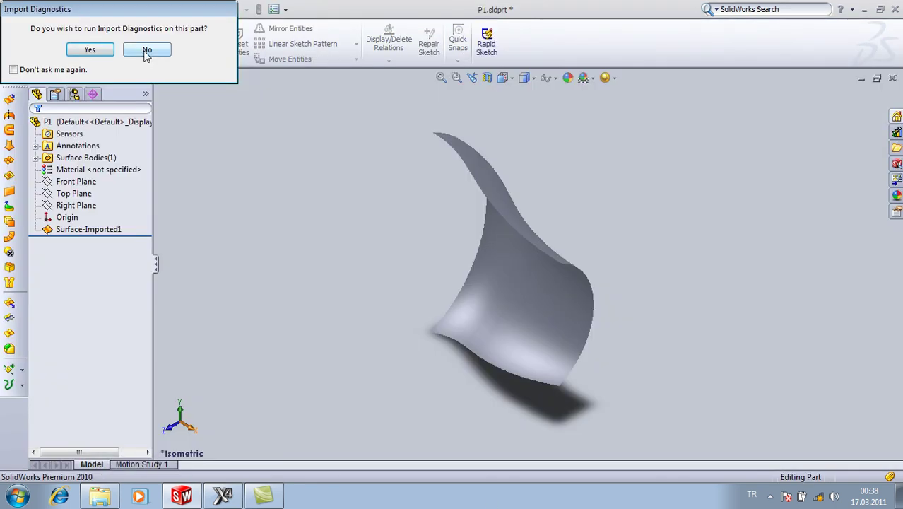
# Step: Skip import diagnostics, inspect the imported P1 surface from other angles, then close it without saving
pyautogui.click(146, 49)
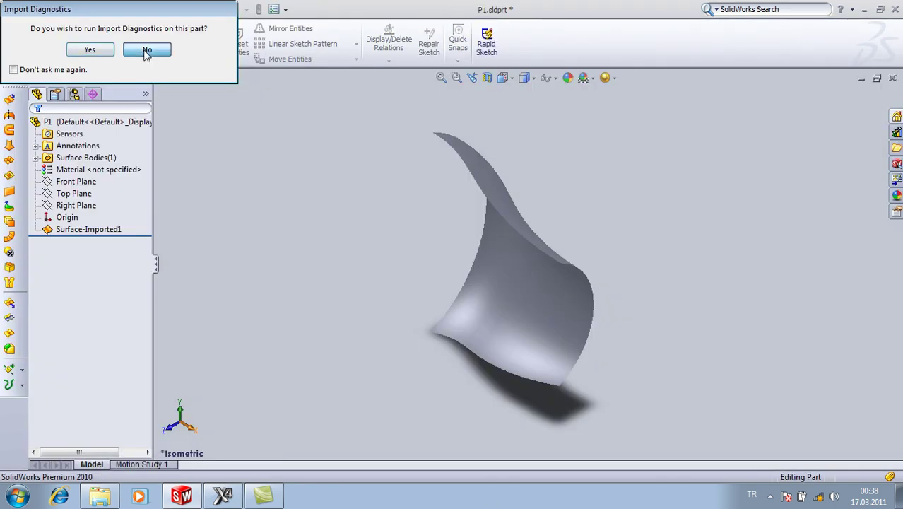
pyautogui.click(508, 79)
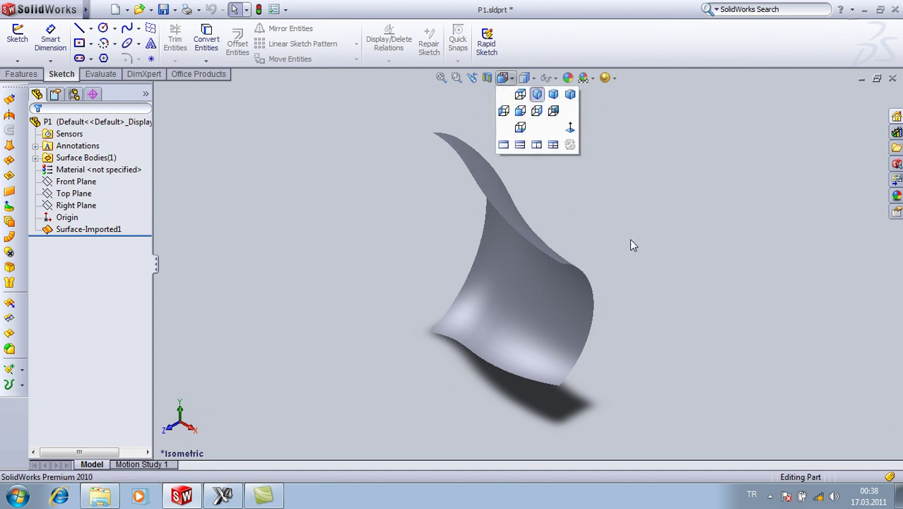
pyautogui.rightClick(60, 230)
pyautogui.click(288, 213)
pyautogui.moveTo(415, 208)
pyautogui.mouseDown(button='middle')
pyautogui.moveTo(428, 104)
pyautogui.moveTo(440, 371)
pyautogui.moveTo(364, 205)
pyautogui.moveTo(206, 143)
pyautogui.moveTo(231, 294)
pyautogui.moveTo(413, 185)
pyautogui.mouseUp(button='middle')
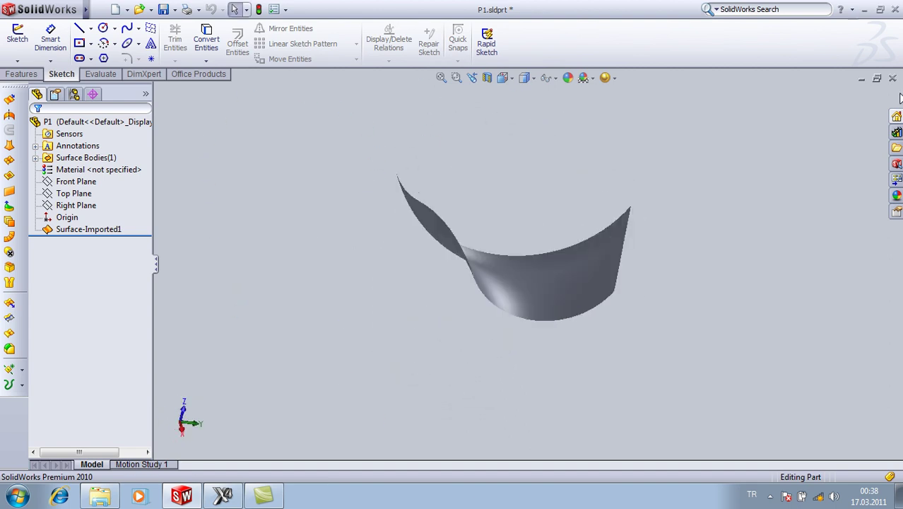
pyautogui.click(892, 78)
pyautogui.click(491, 248)
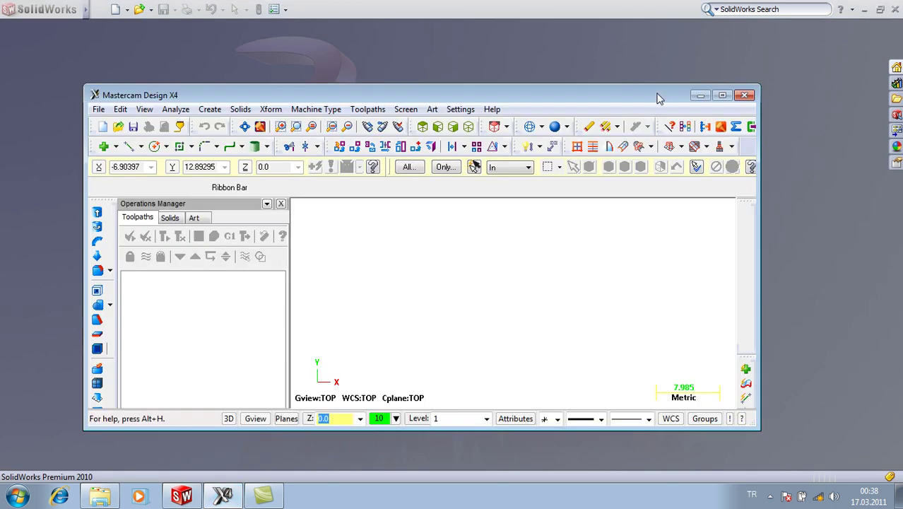
# Step: Maximize Mastercam, open the Parasolid file P1.x_t from 5 AXIS MULTISURFACE, and view it isometrically
pyautogui.doubleClick(658, 95)
pyautogui.click(30, 38)
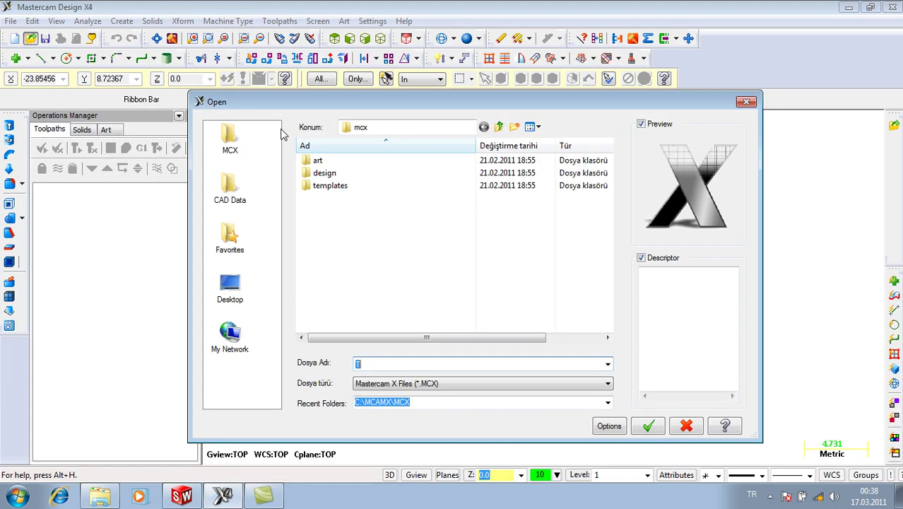
pyautogui.click(229, 297)
pyautogui.click(339, 210)
pyautogui.click(339, 210)
pyautogui.click(306, 215)
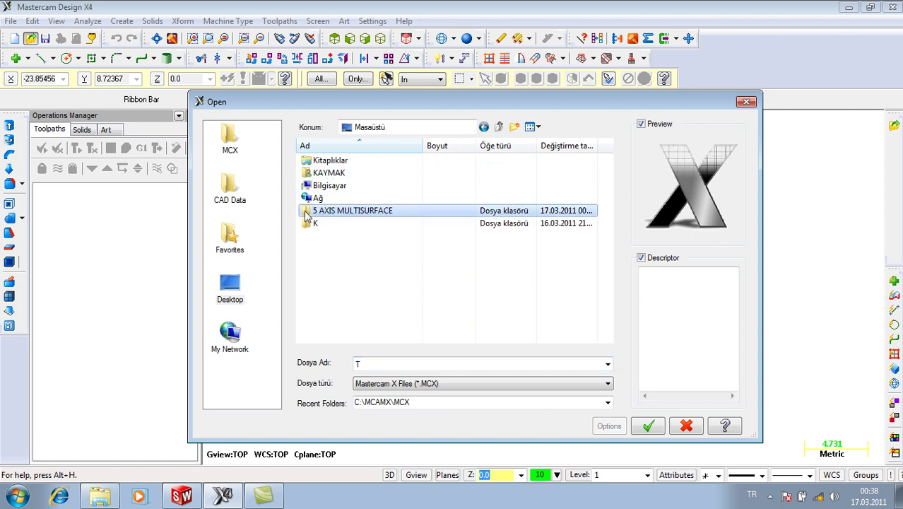
pyautogui.doubleClick(306, 215)
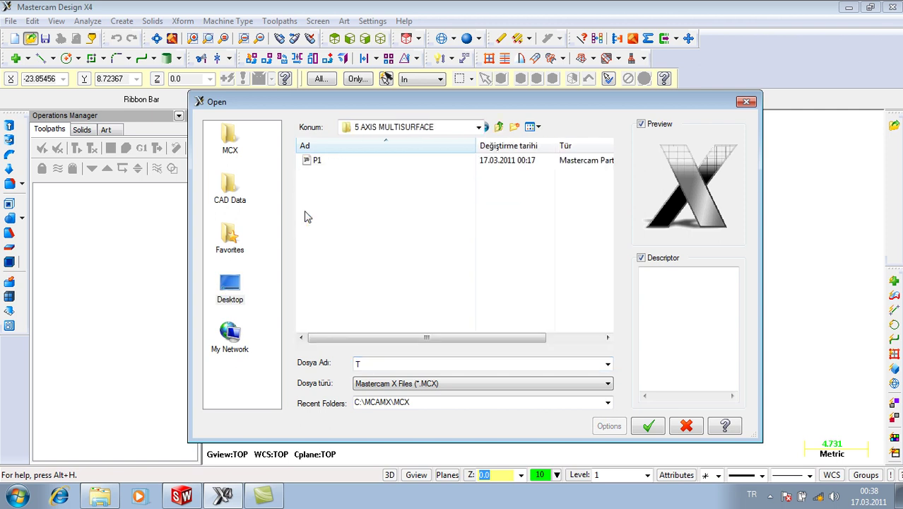
pyautogui.click(438, 383)
pyautogui.click(438, 200)
pyautogui.click(321, 162)
pyautogui.click(648, 425)
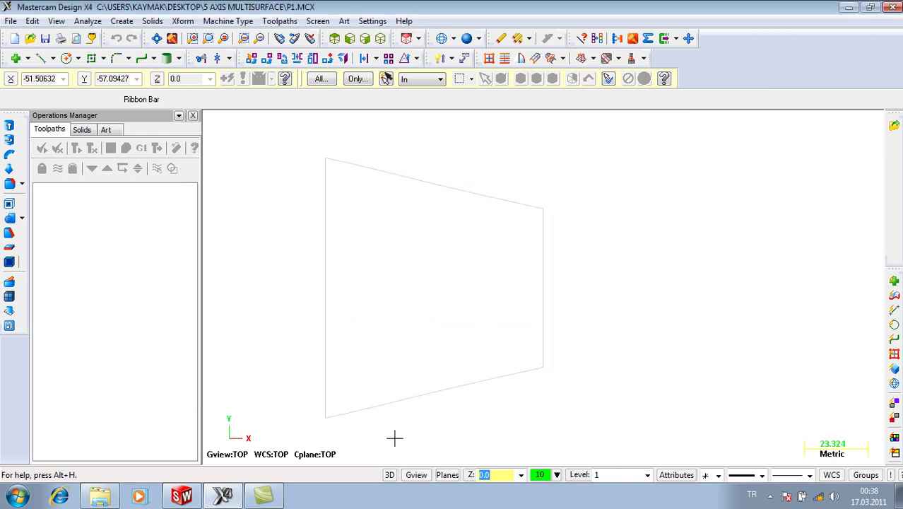
pyautogui.click(380, 38)
# Step: Fit and shade the surface, and set the machine type to the default mill
pyautogui.click(159, 43)
pyautogui.click(466, 38)
pyautogui.click(227, 21)
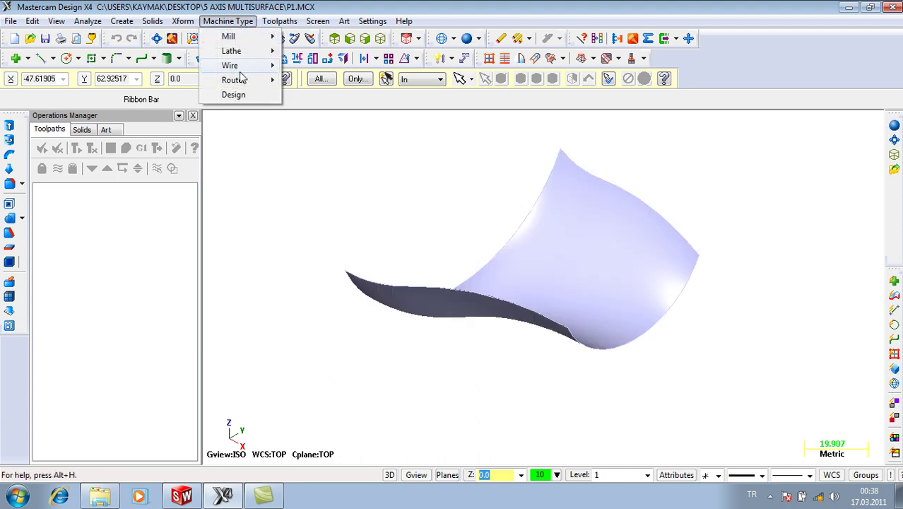
pyautogui.click(289, 37)
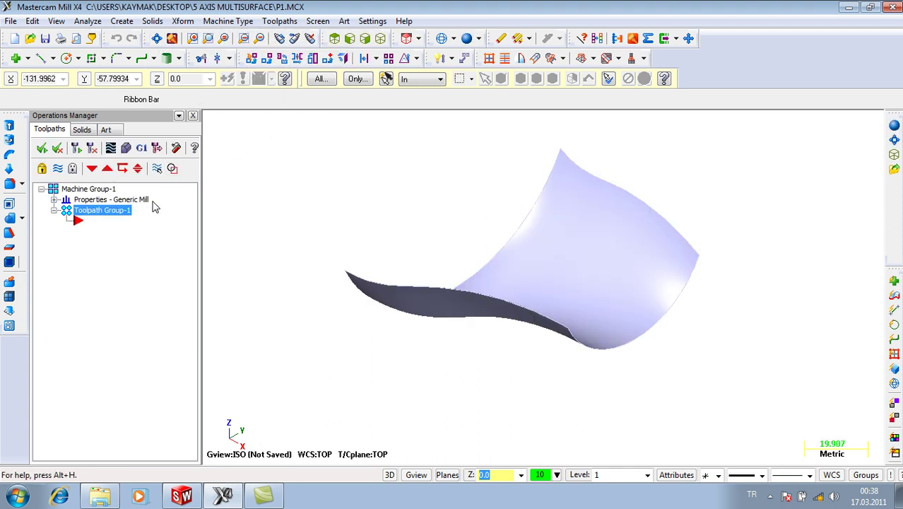
# Step: Set the stock to the surface's bounding box, 80 × 95.384158 × 41.711238
pyautogui.click(55, 200)
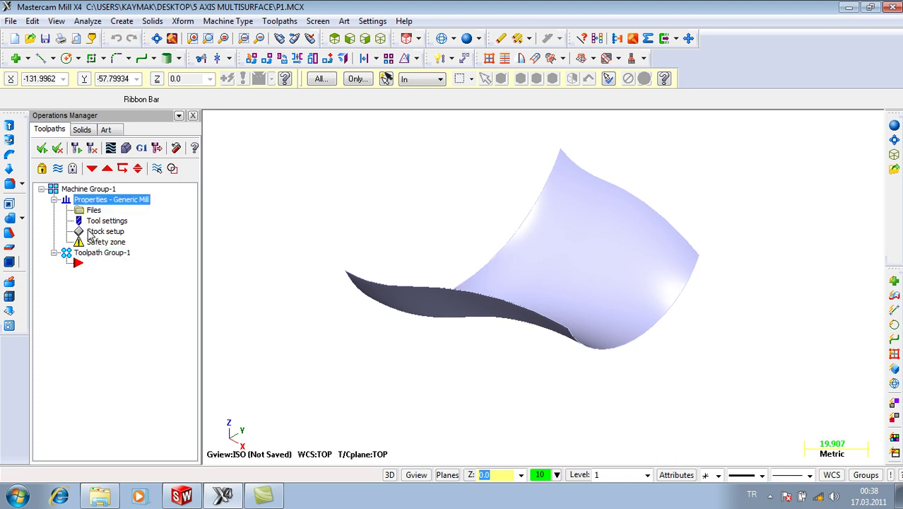
pyautogui.click(90, 233)
pyautogui.click(378, 384)
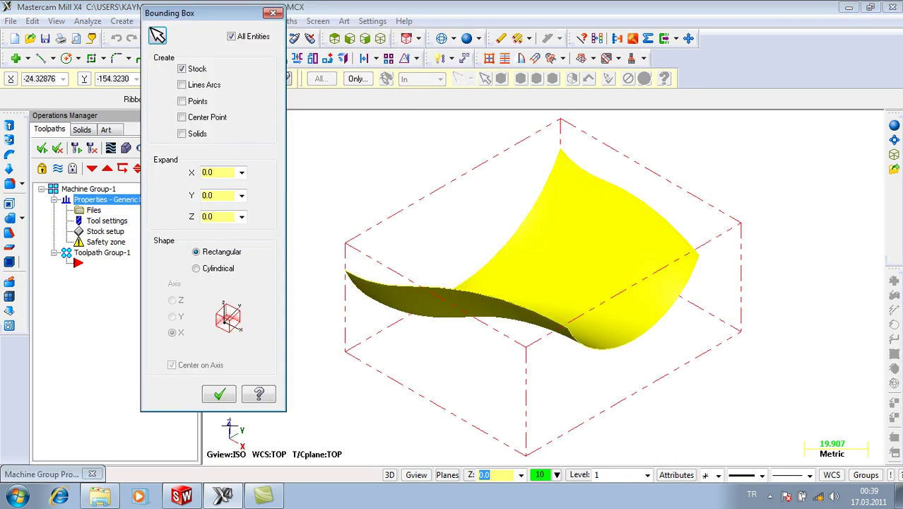
pyautogui.click(219, 393)
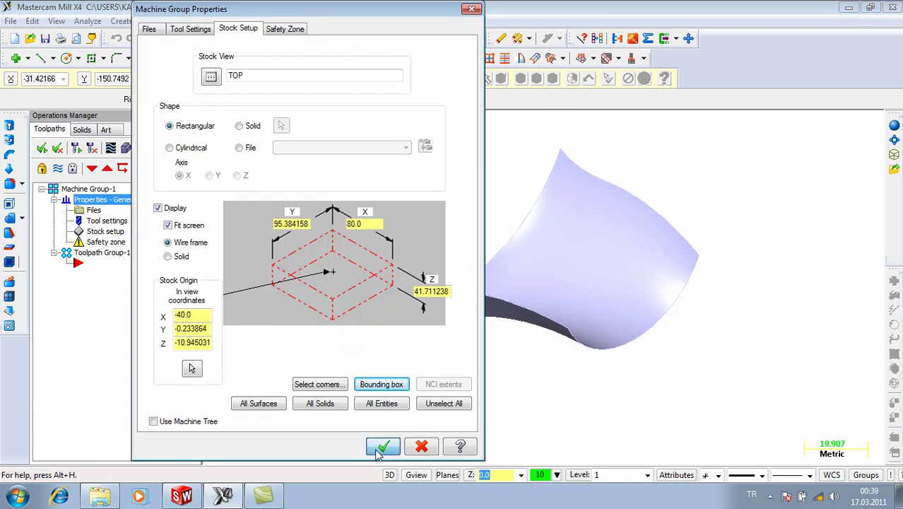
pyautogui.click(380, 449)
pyautogui.click(54, 200)
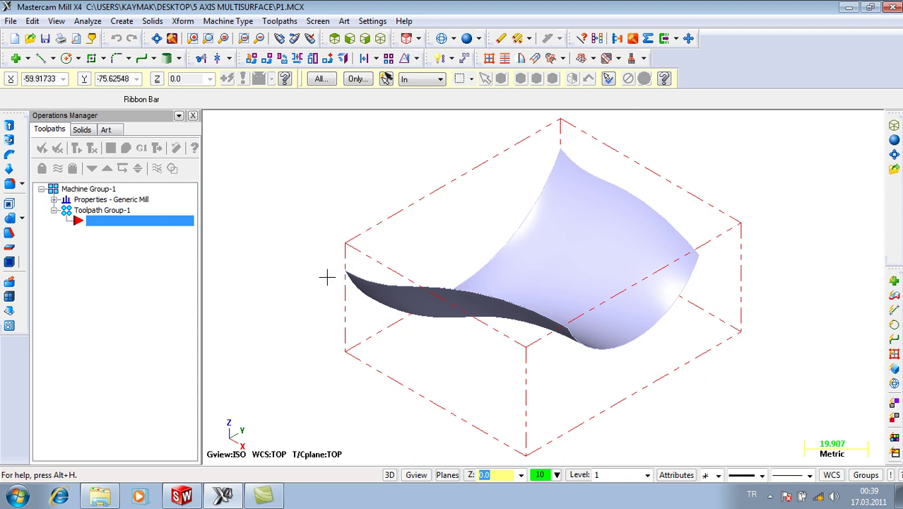
# Step: Create a Multisurface 5 Axis toolpath with NC file name P1 and move its dialog aside
pyautogui.click(279, 20)
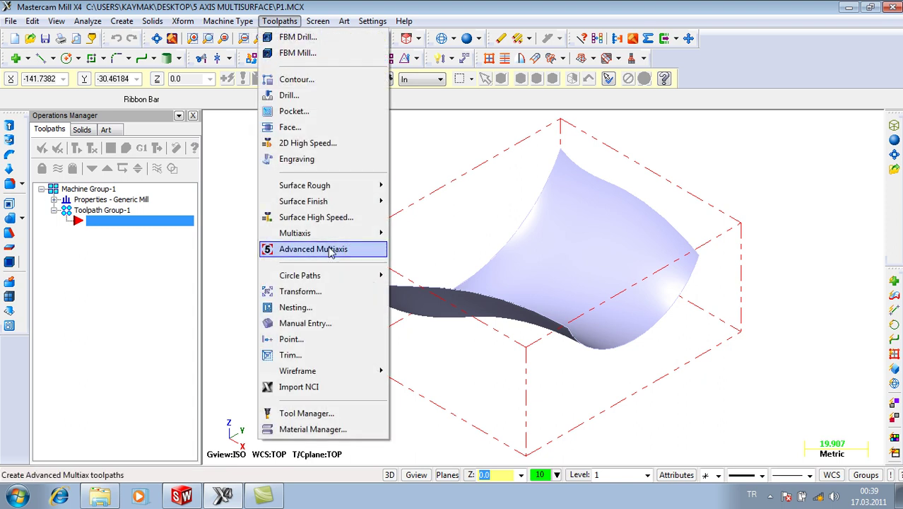
pyautogui.moveTo(294, 233)
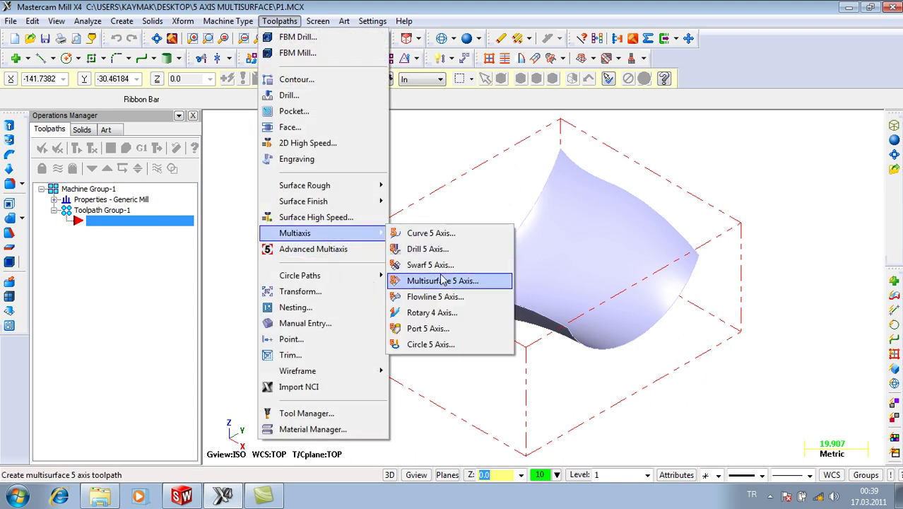
pyautogui.click(442, 280)
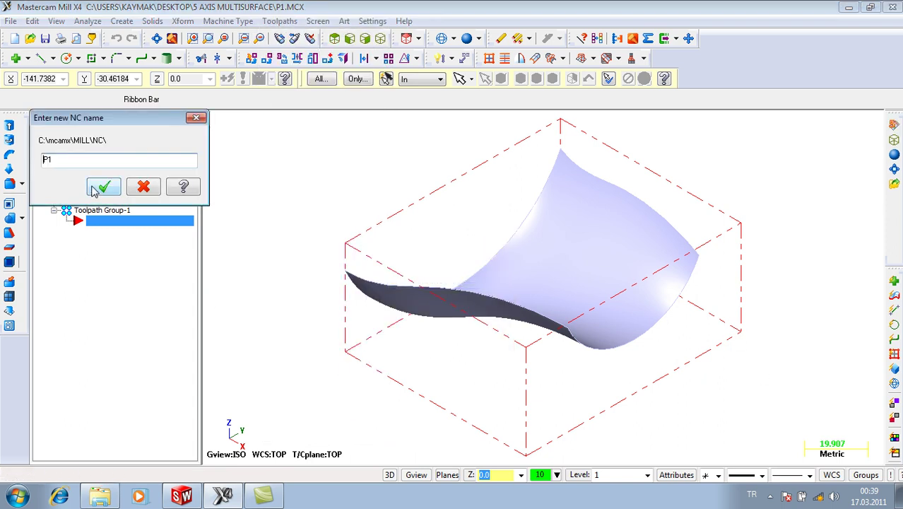
pyautogui.click(95, 191)
pyautogui.moveTo(207, 123); pyautogui.dragTo(325, 55)
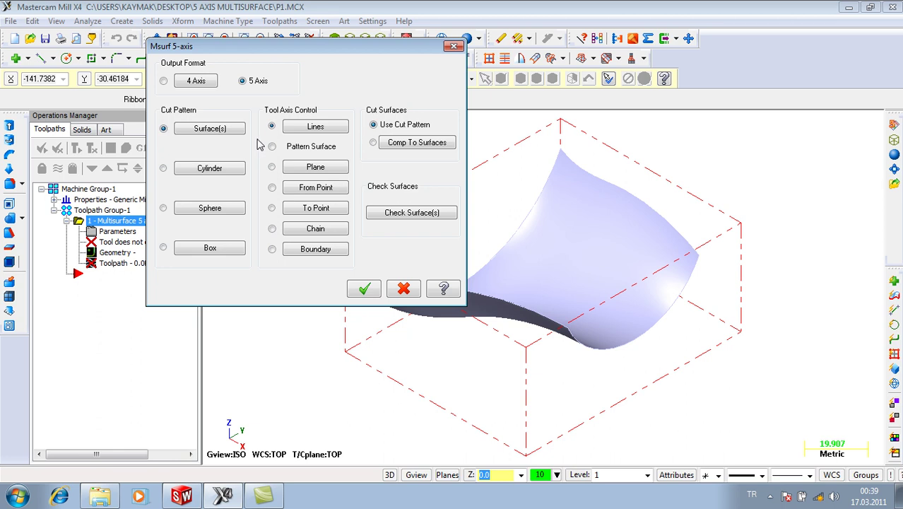
# Step: Choose Surface(s) as the cut pattern and select the curved surface for it
pyautogui.click(216, 129)
pyautogui.click(565, 237)
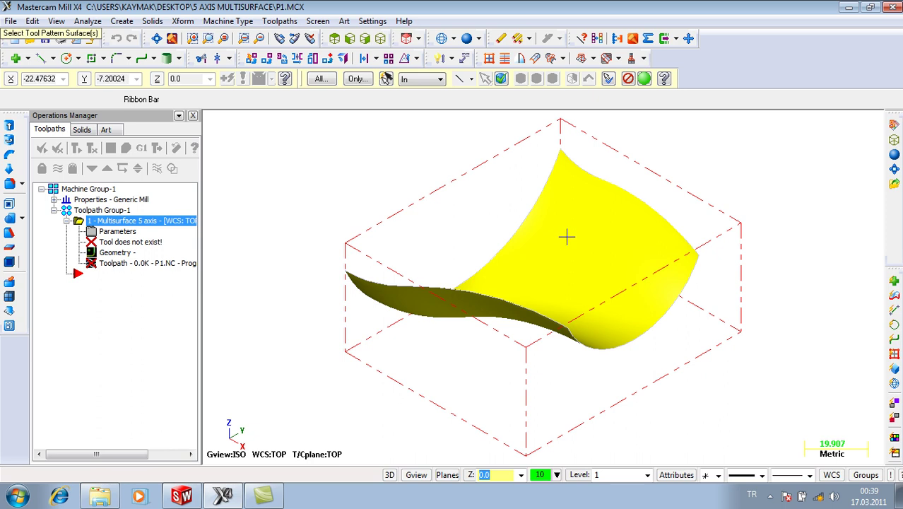
pyautogui.press('Return')
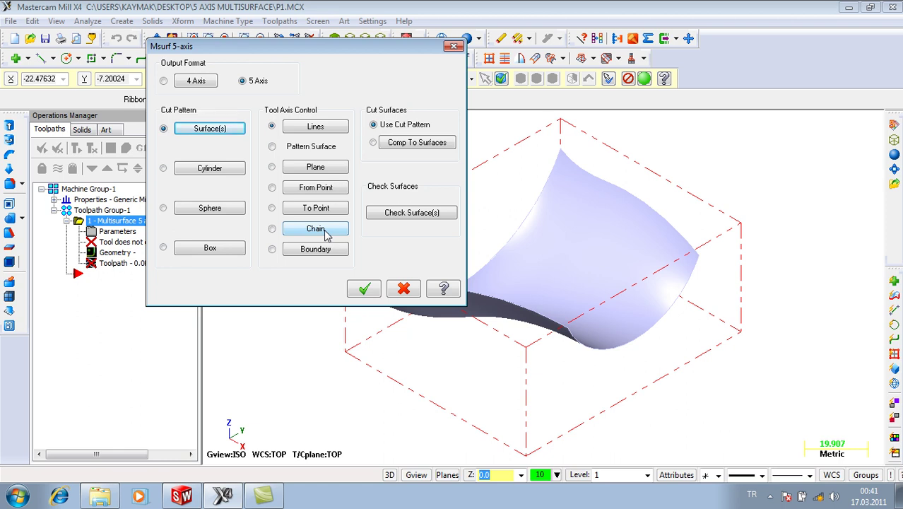
# Step: Set tool axis control to Pattern Surface and accept the 5-axis Surface(s) cut pattern settings
pyautogui.click(272, 146)
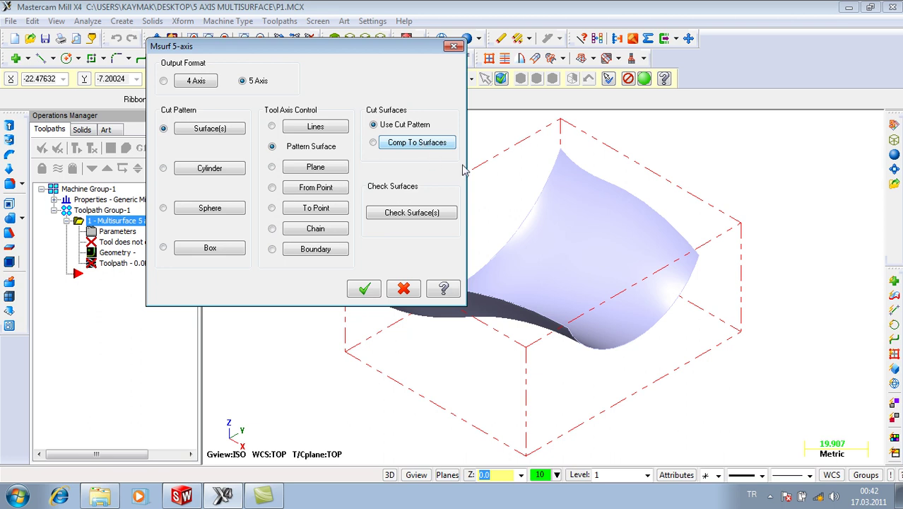
pyautogui.click(373, 290)
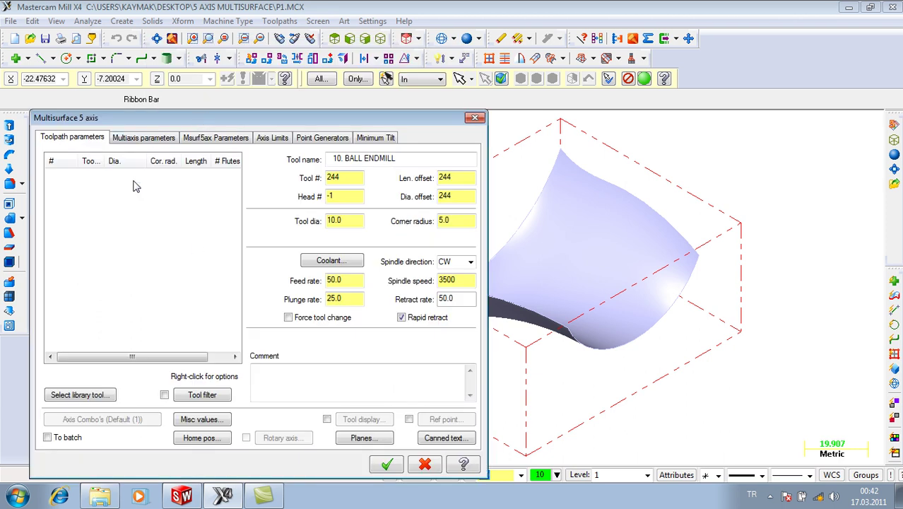
# Step: Create a new spherical ball mill tool with a 12 mm diameter
pyautogui.rightClick(133, 182)
pyautogui.click(170, 197)
pyautogui.click(106, 182)
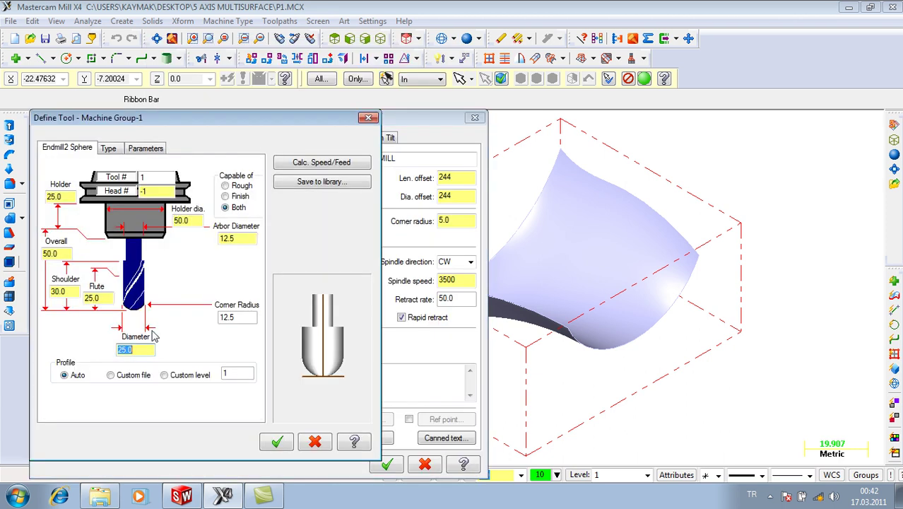
pyautogui.write('2')
pyautogui.press('BackSpace')
pyautogui.write('12')
# Step: Give the ball mill flute length 50, shoulder 60 and overall length 75, then confirm it
pyautogui.doubleClick(108, 298)
pyautogui.write('50')
pyautogui.doubleClick(62, 289)
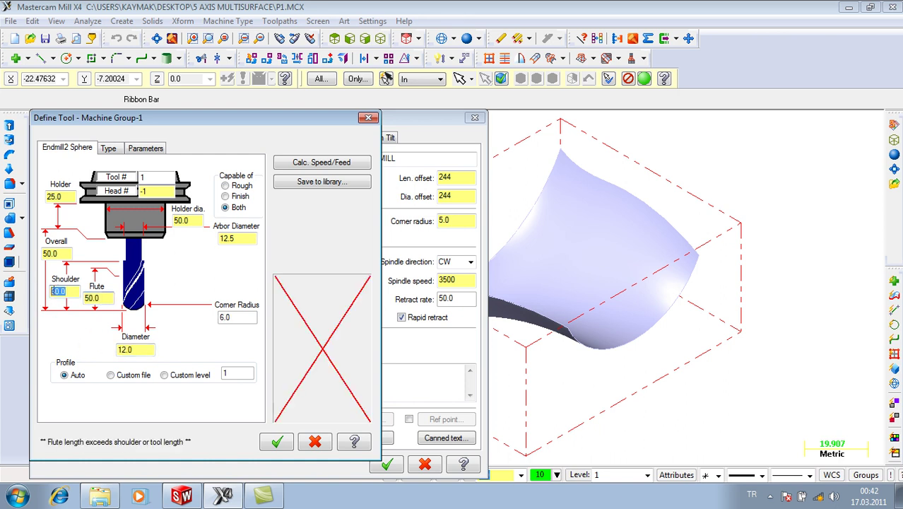
pyautogui.write('60')
pyautogui.doubleClick(63, 253)
pyautogui.write('75')
pyautogui.click(314, 170)
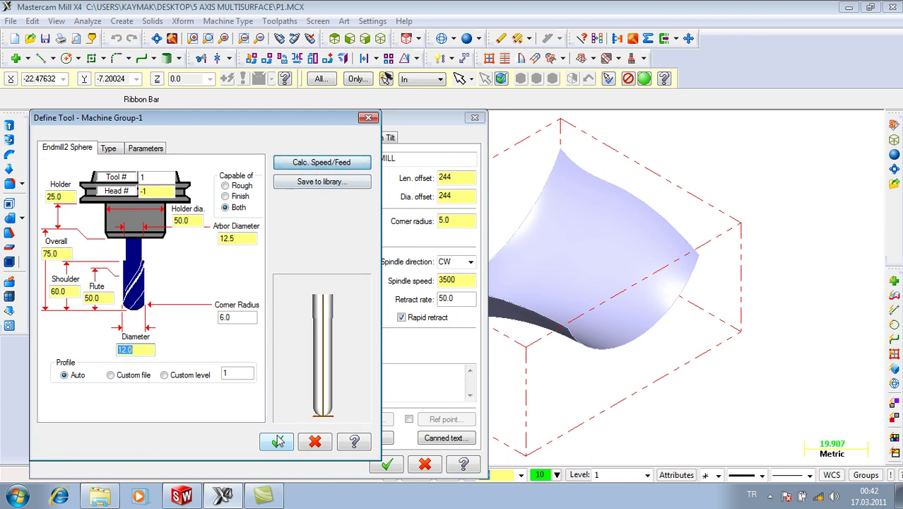
pyautogui.click(277, 441)
pyautogui.click(148, 137)
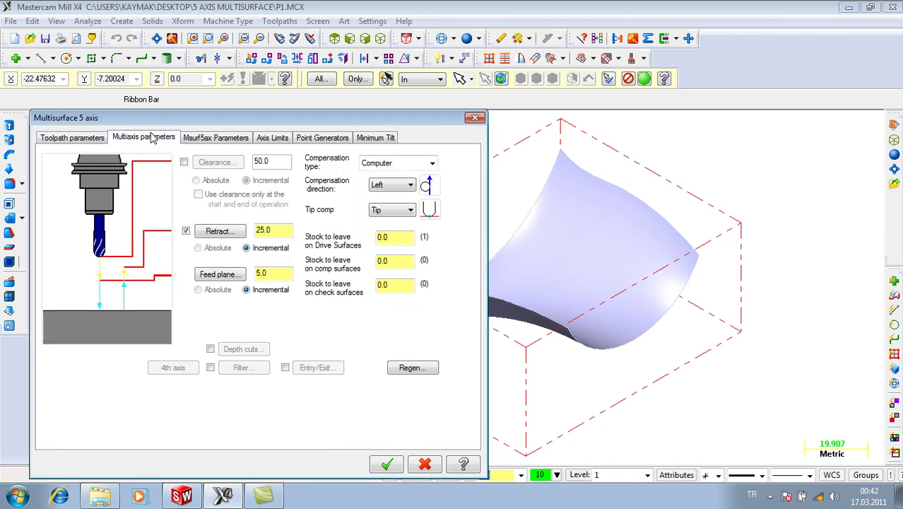
# Step: Turn on a 10 clearance height, set retract to 35.0, and enable depth cuts
pyautogui.click(184, 162)
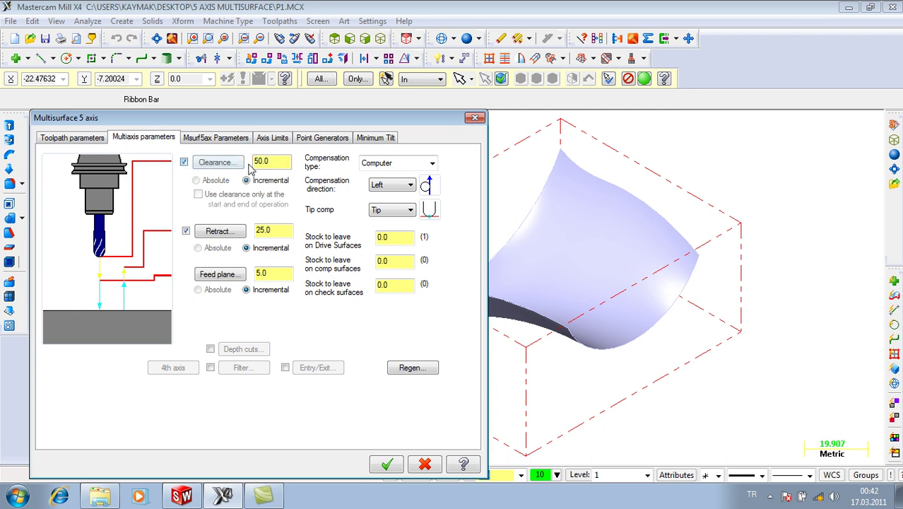
pyautogui.doubleClick(281, 162)
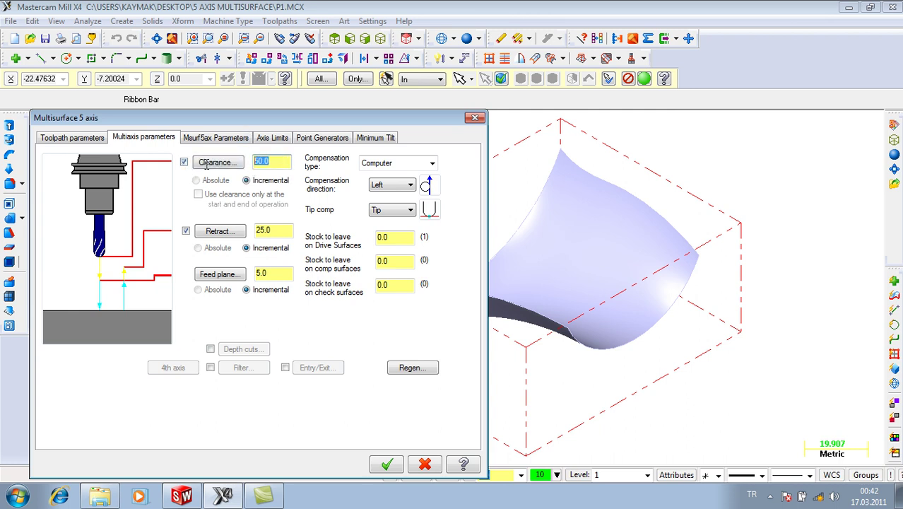
pyautogui.write('10')
pyautogui.moveTo(279, 231); pyautogui.dragTo(249, 235)
pyautogui.write('35.0')
pyautogui.click(210, 348)
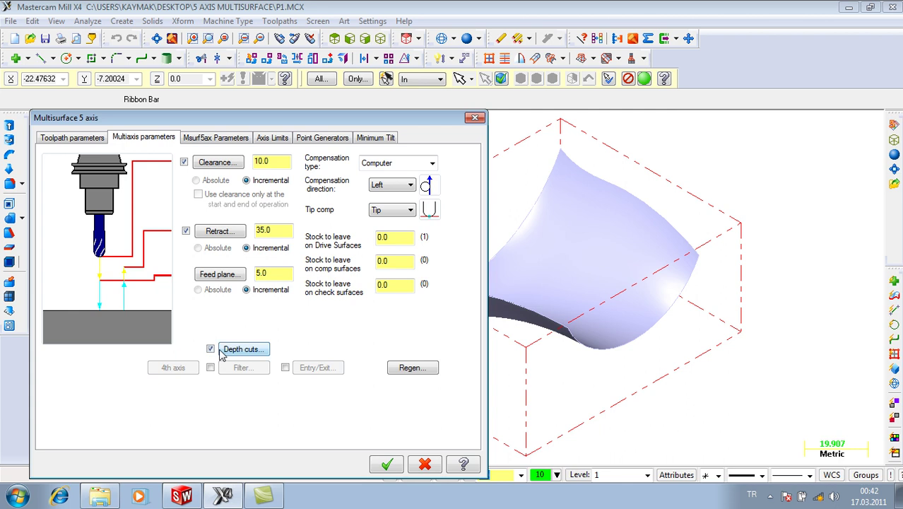
pyautogui.click(223, 351)
# Step: Set depth cuts to 3 rough cuts with a 3.0 step and one 1.0 finish cut, then enable Filter
pyautogui.click(242, 349)
pyautogui.write('2')
pyautogui.press('Return')
pyautogui.write('3')
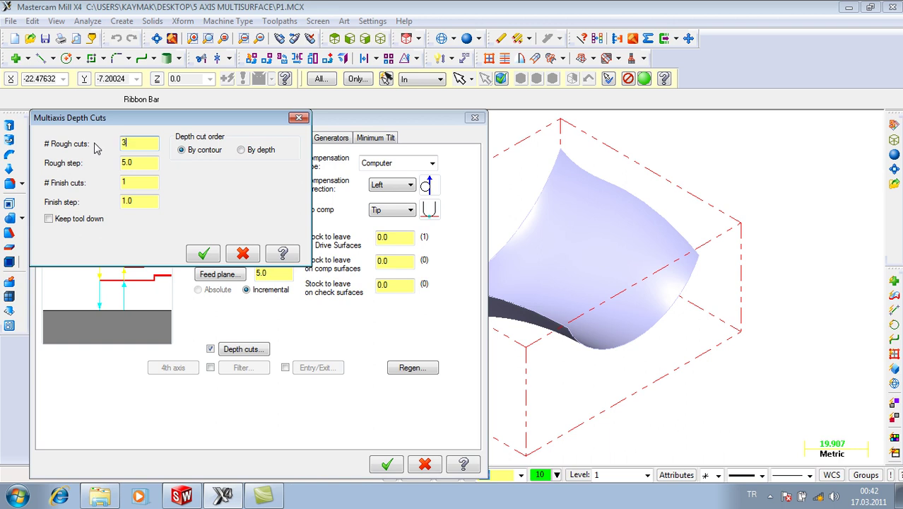
pyautogui.click(134, 162)
pyautogui.doubleClick(128, 162)
pyautogui.write('3')
pyautogui.click(136, 182)
pyautogui.click(142, 201)
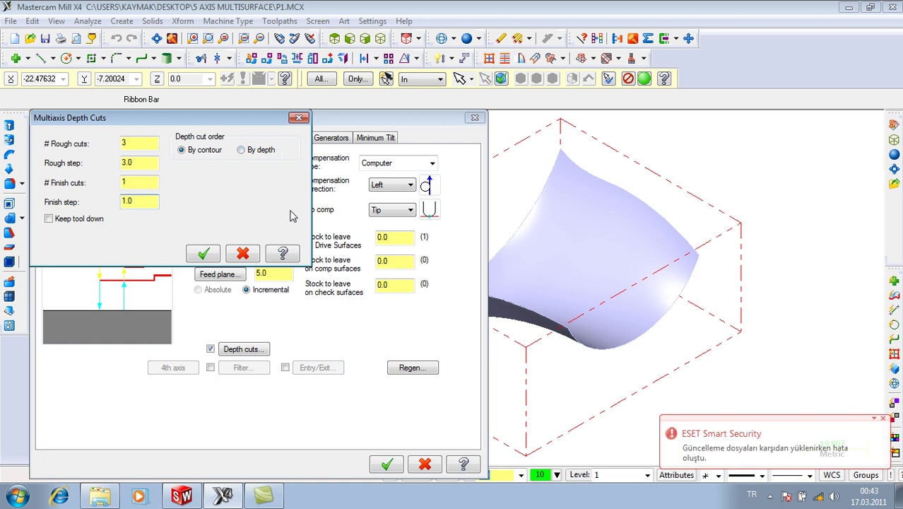
pyautogui.click(204, 253)
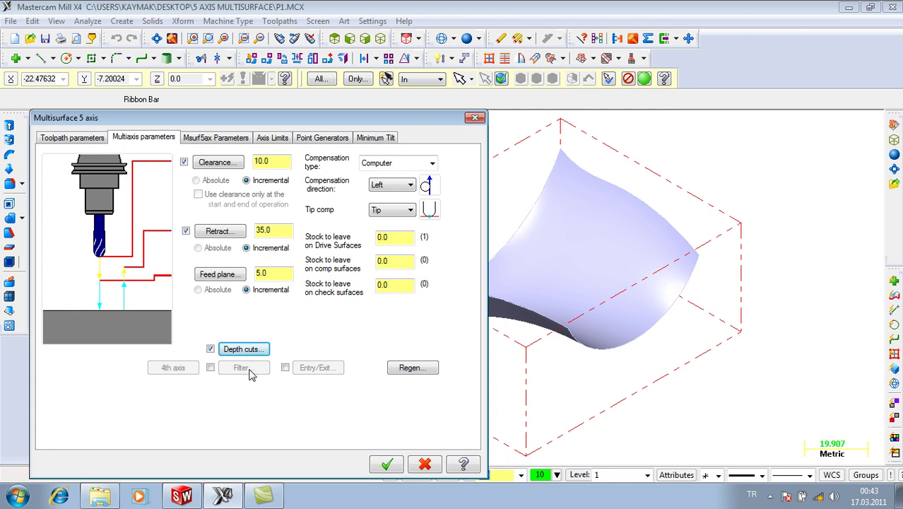
pyautogui.click(211, 368)
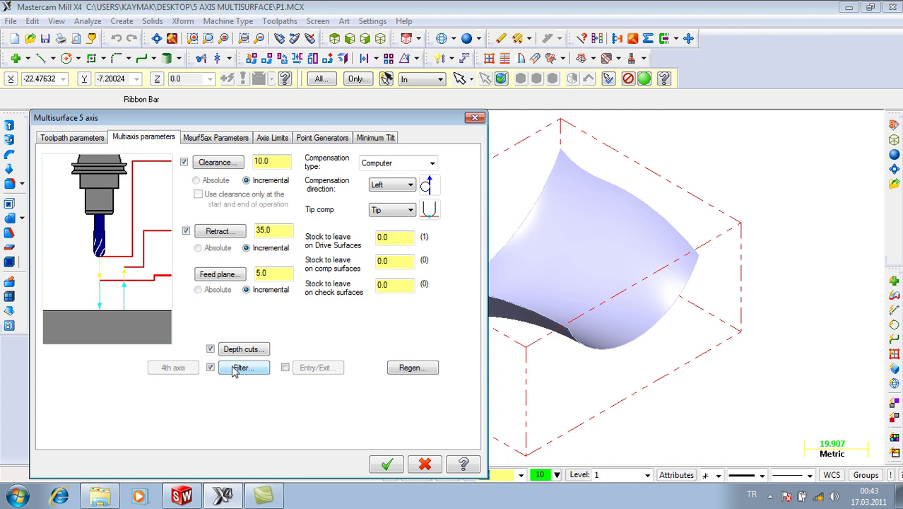
# Step: Accept the default filter (tolerance 0.025, look ahead 100) and enable Entry/Exit moves
pyautogui.click(238, 369)
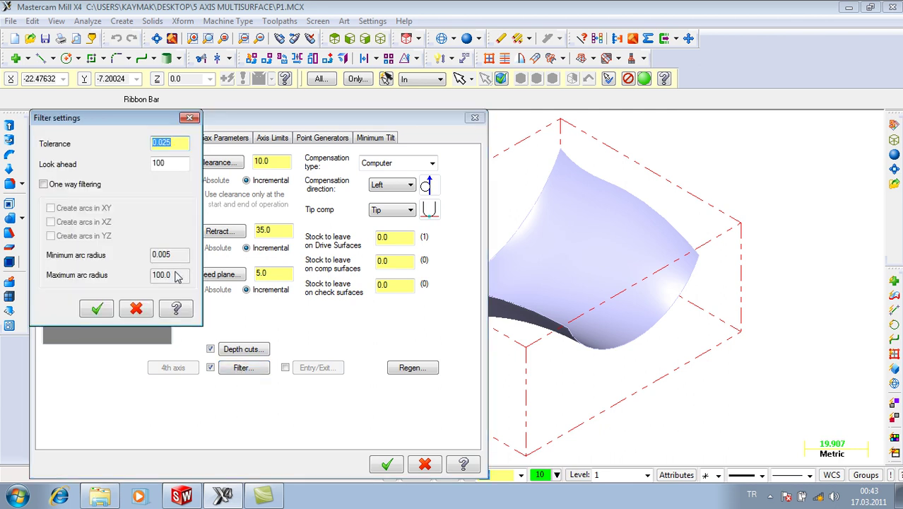
pyautogui.moveTo(105, 122); pyautogui.dragTo(170, 107)
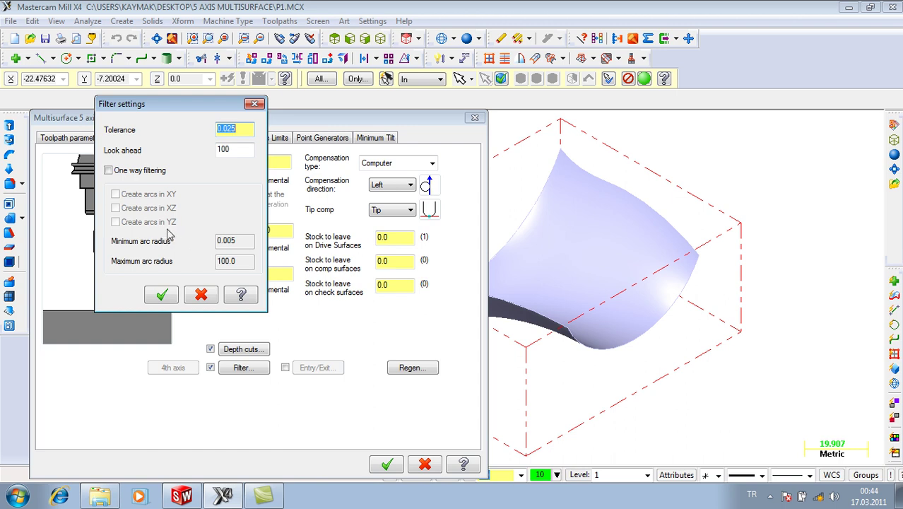
pyautogui.click(163, 296)
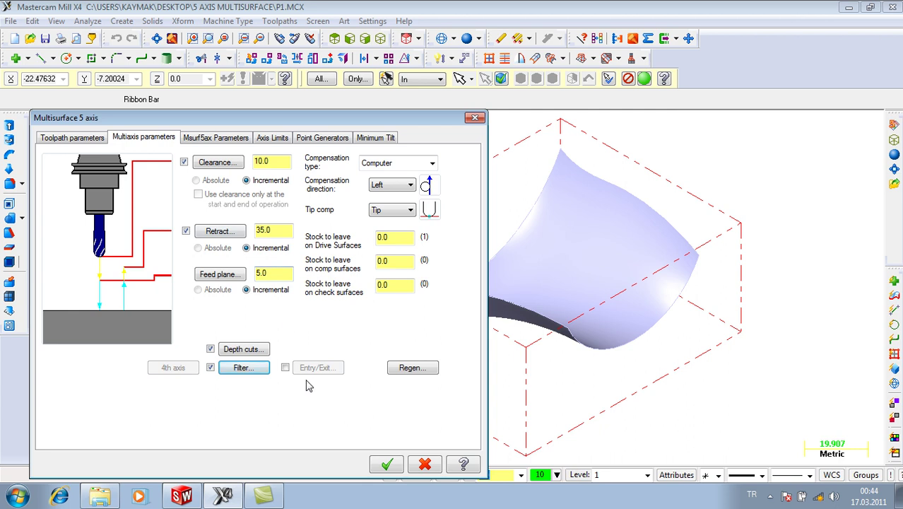
pyautogui.click(284, 368)
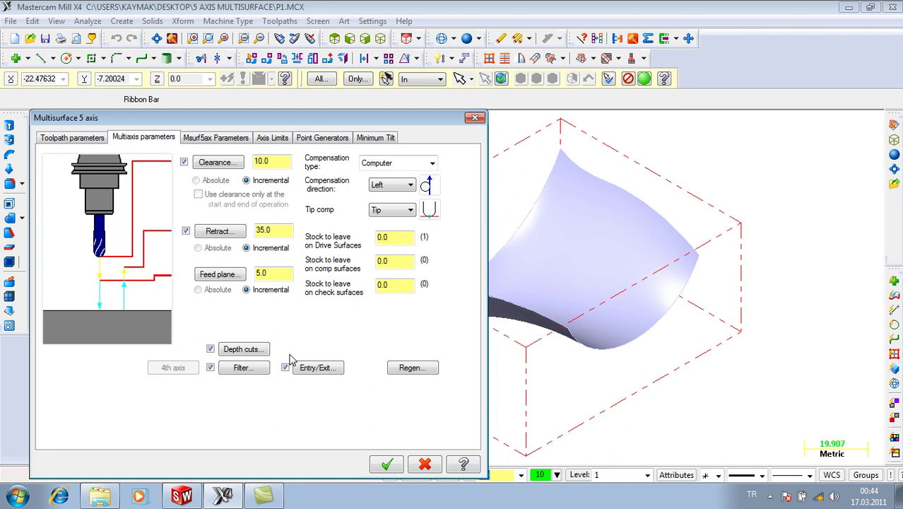
pyautogui.click(310, 369)
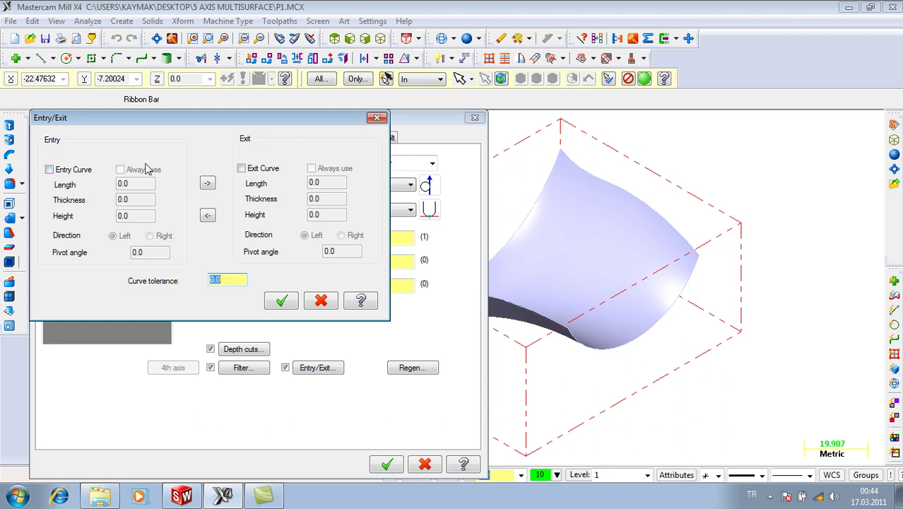
pyautogui.moveTo(185, 121); pyautogui.dragTo(265, 108)
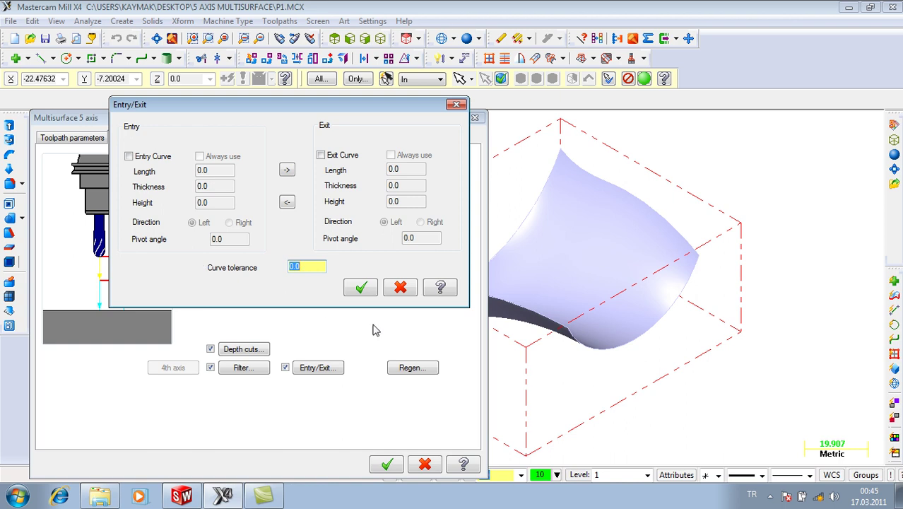
pyautogui.click(399, 291)
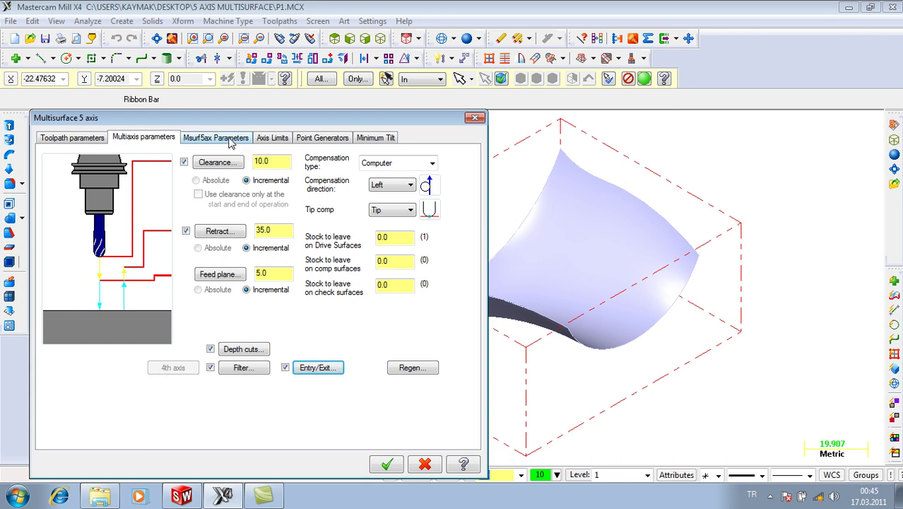
# Step: Set both the side tilt and lead/lag angles to 10° in the cut control settings
pyautogui.click(227, 138)
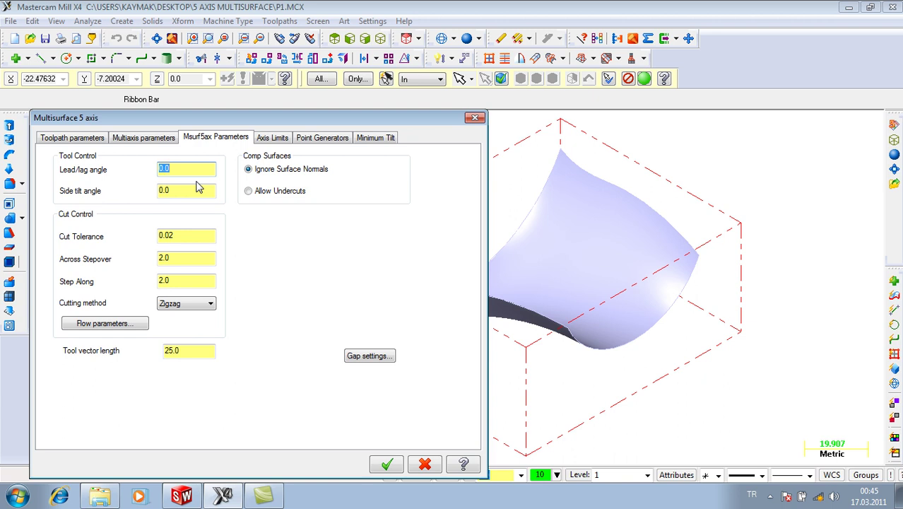
pyautogui.click(194, 189)
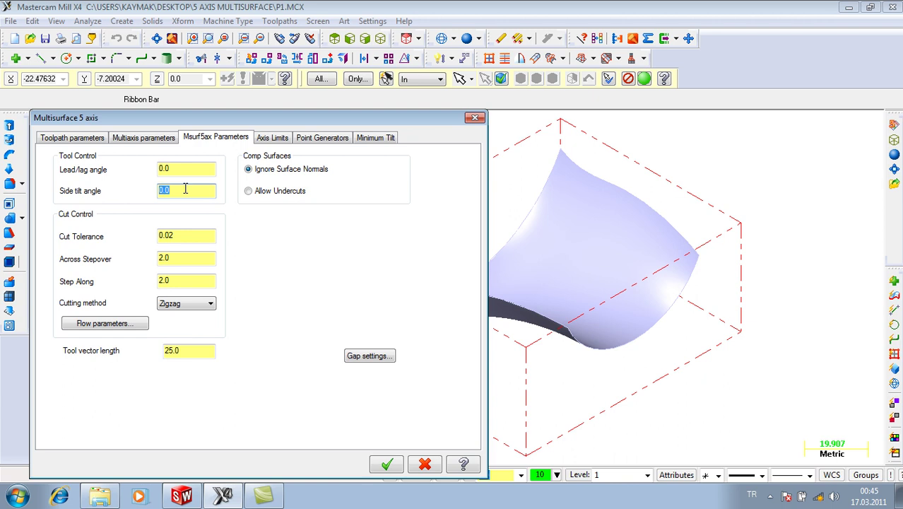
pyautogui.write('10')
pyautogui.doubleClick(196, 169)
pyautogui.write('10')
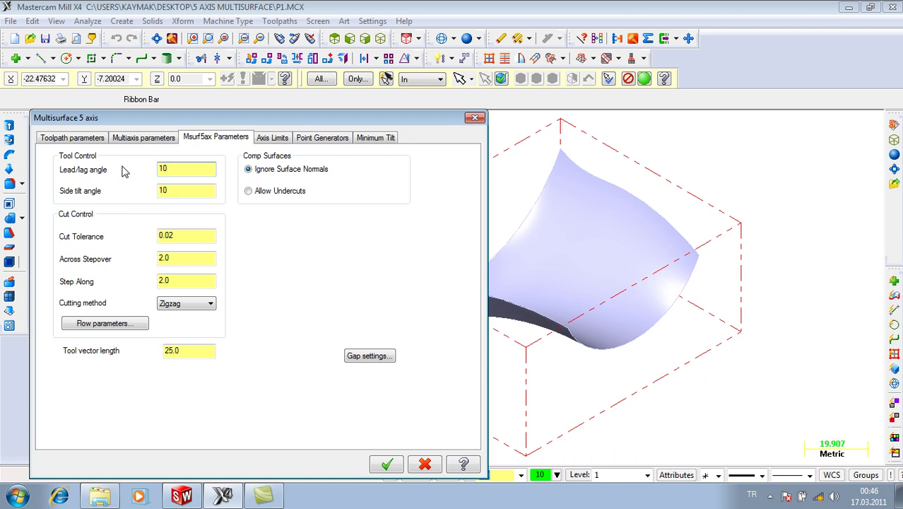
pyautogui.click(185, 240)
# Step: Set the across stepover to 0.5 and the step along to 0.5
pyautogui.click(181, 257)
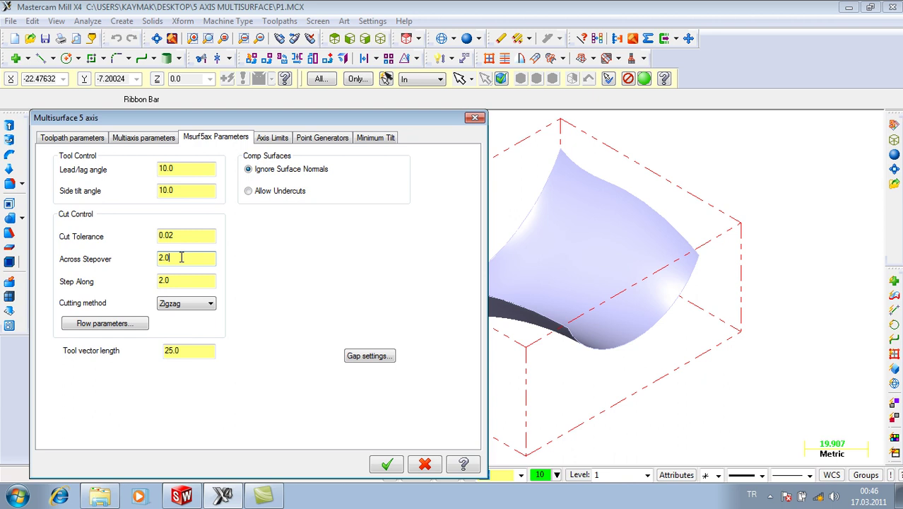
pyautogui.moveTo(181, 258); pyautogui.dragTo(142, 258)
pyautogui.write('0.5')
pyautogui.click(182, 282)
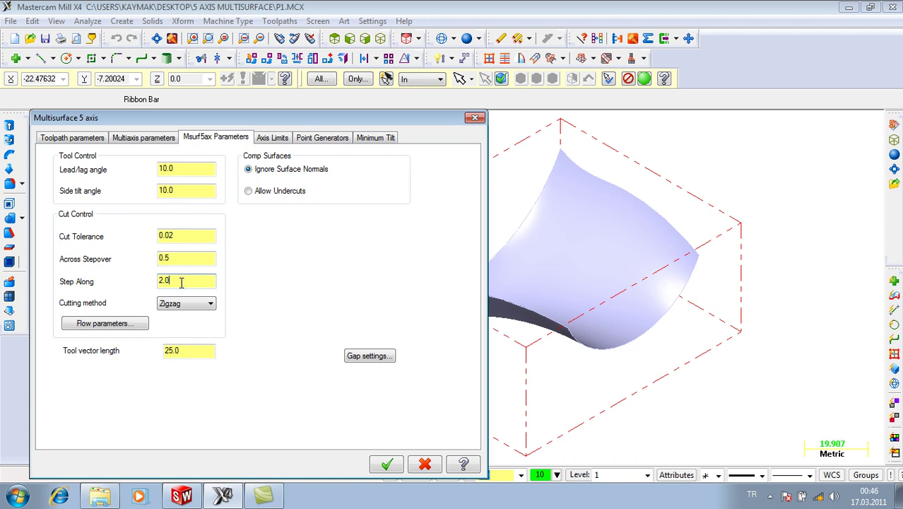
pyautogui.moveTo(181, 282); pyautogui.dragTo(145, 282)
pyautogui.write('0.')
pyautogui.write('5')
# Step: Keep Zigzag cutting, flip the flowline cut direction in Flowline data, and accept it
pyautogui.click(210, 305)
pyautogui.click(240, 313)
pyautogui.click(113, 323)
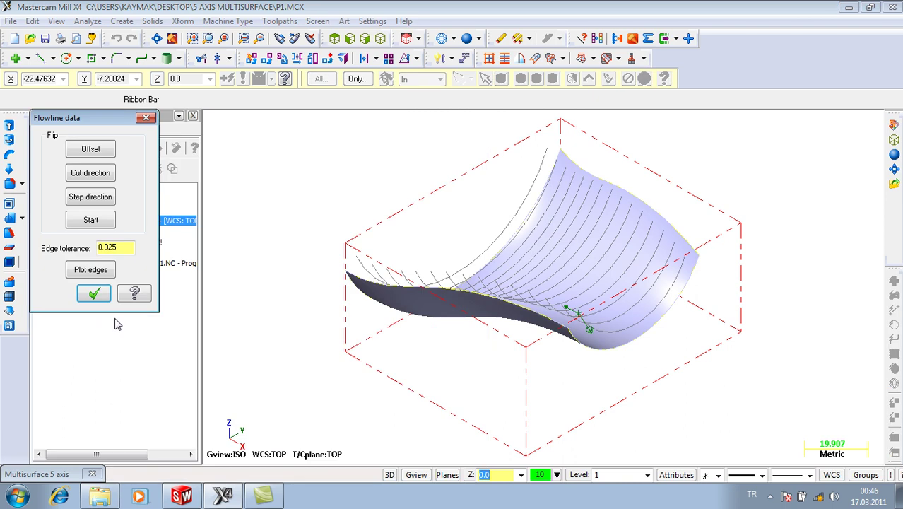
pyautogui.click(107, 177)
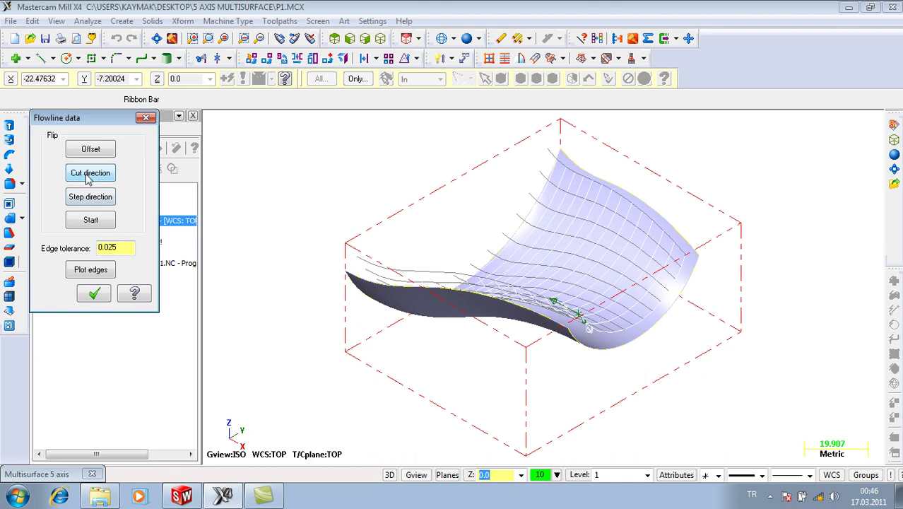
pyautogui.click(97, 294)
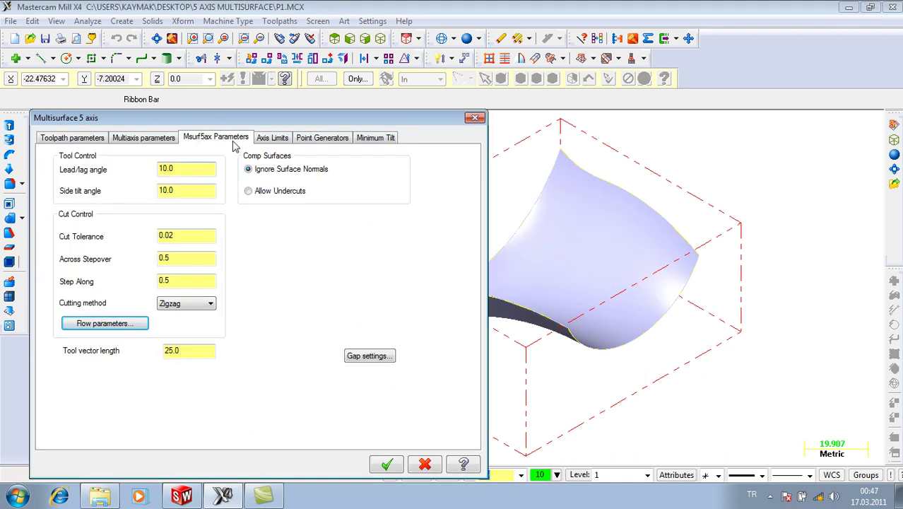
# Step: Check the Axis Limits tab, then show the Point Generators tab with Angle and Distance off
pyautogui.click(287, 122)
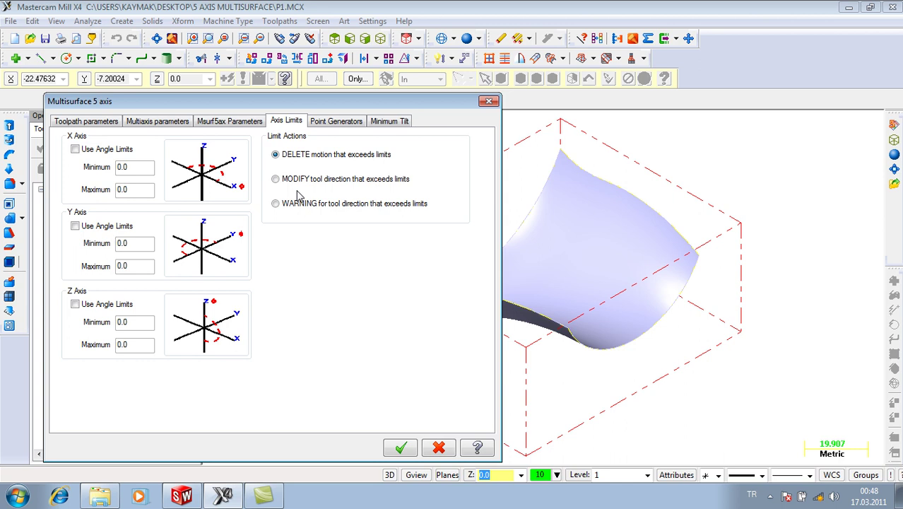
pyautogui.click(336, 126)
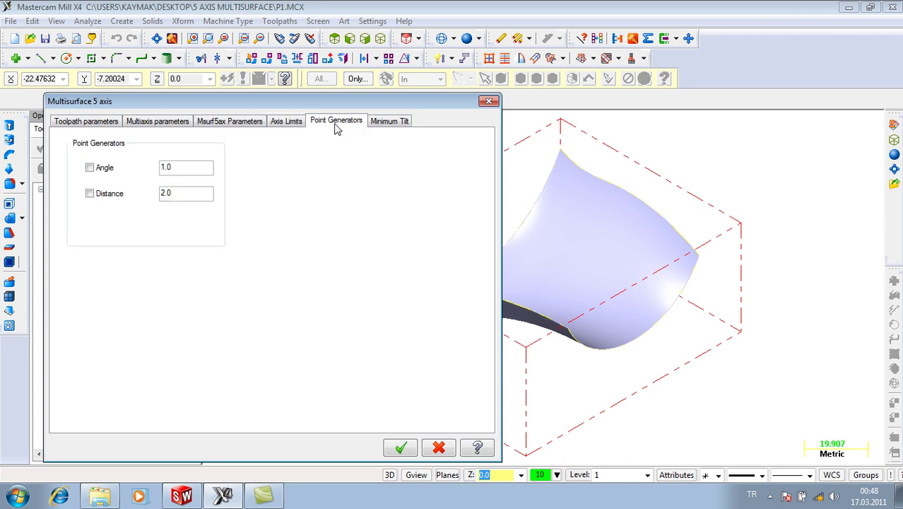
# Step: Enable the Distance point generator at 0.5 and create the multisurface 5-axis toolpath
pyautogui.click(110, 195)
pyautogui.write('0.5')
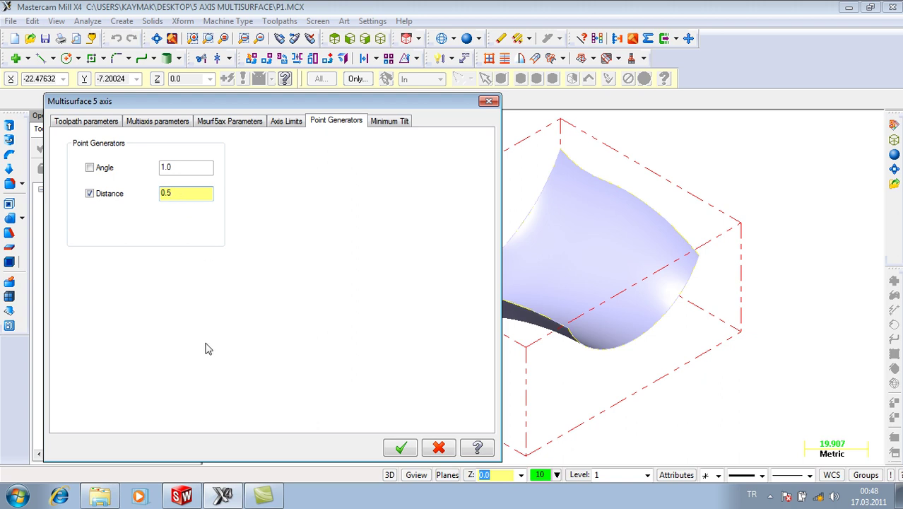
pyautogui.click(401, 447)
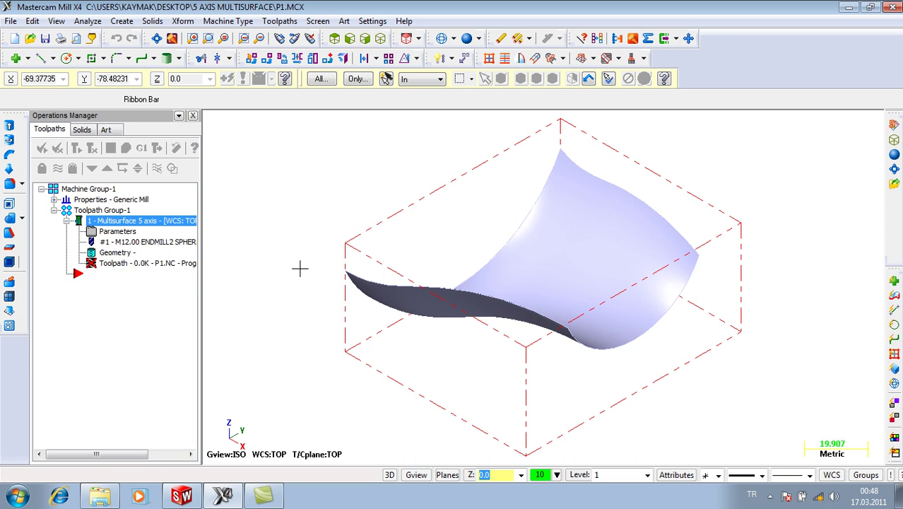
# Step: Regenerate the changed operation and run a first solid verification of the toolpath
pyautogui.click(127, 148)
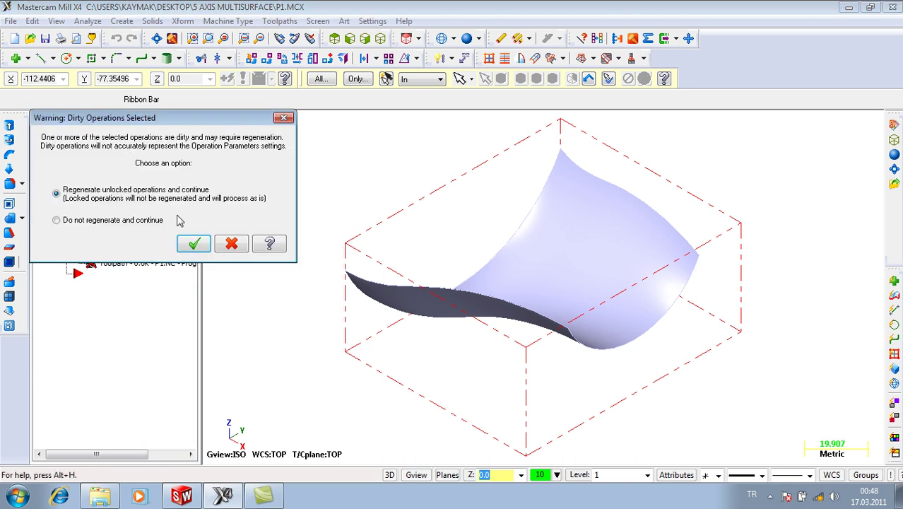
pyautogui.click(194, 243)
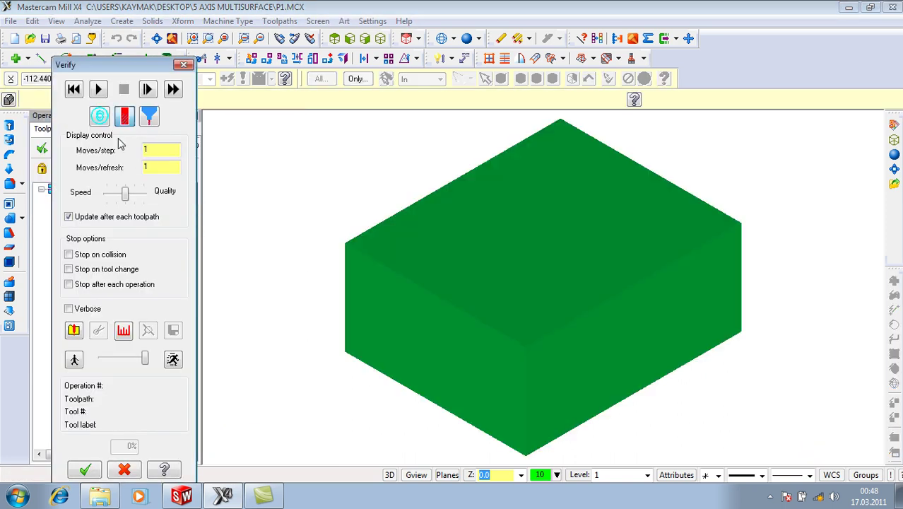
pyautogui.click(99, 89)
pyautogui.click(84, 469)
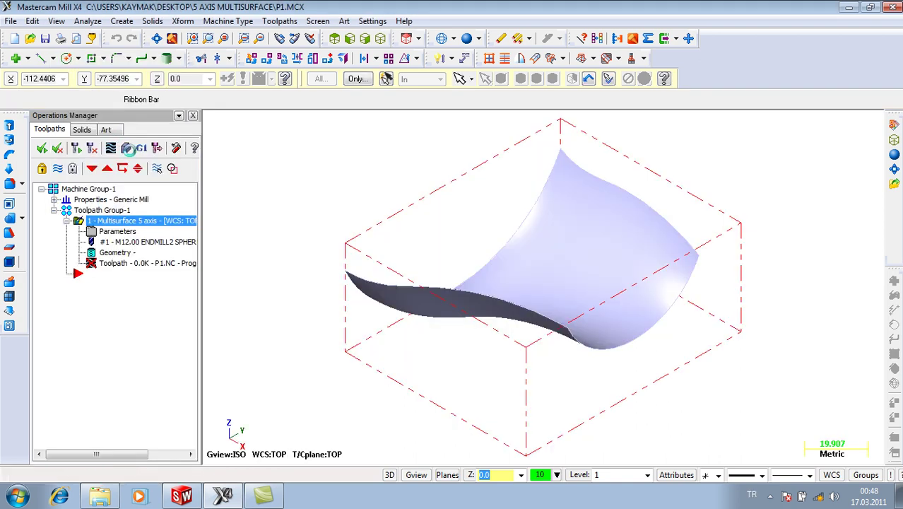
# Step: Replay the verification with Moves/step 10 and Moves/refresh 10000, then close it
pyautogui.click(127, 151)
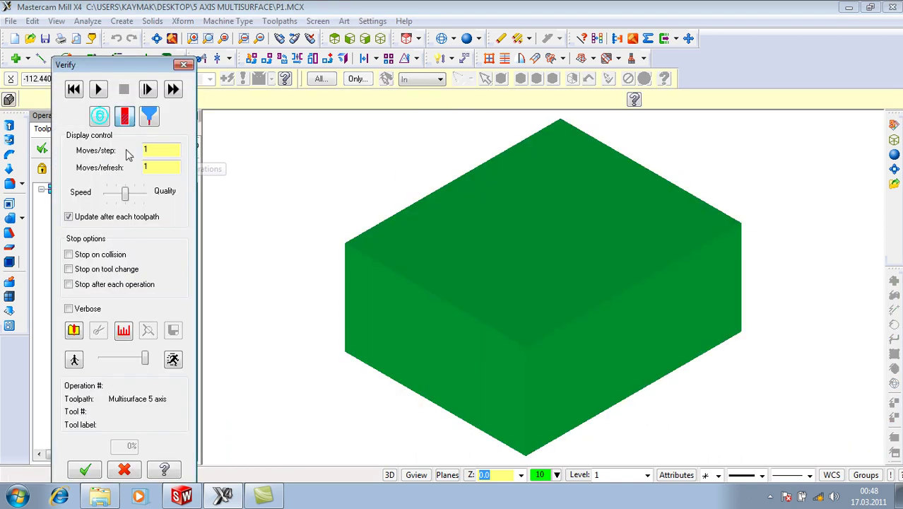
pyautogui.click(99, 89)
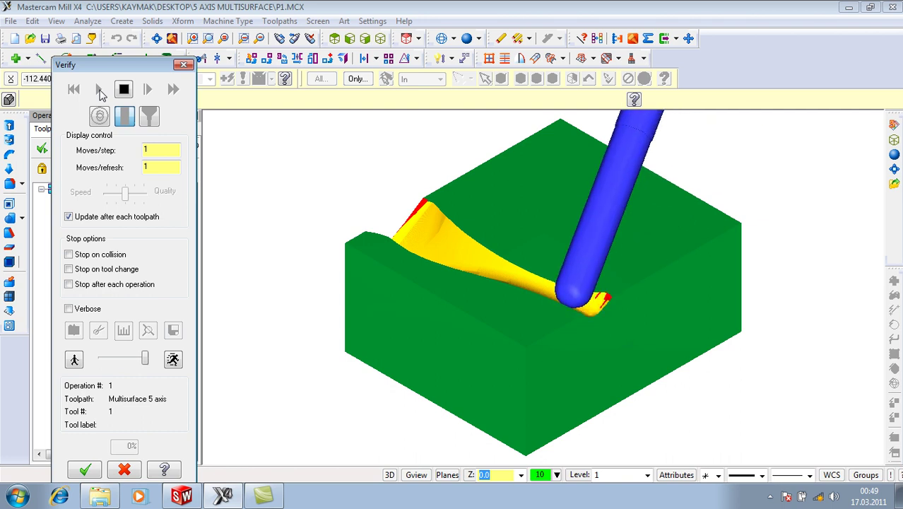
pyautogui.click(161, 148)
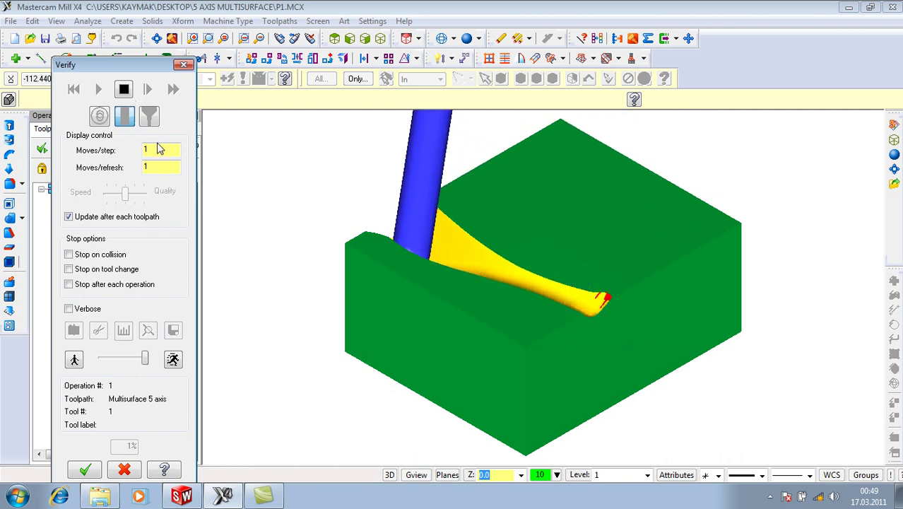
pyautogui.write('0')
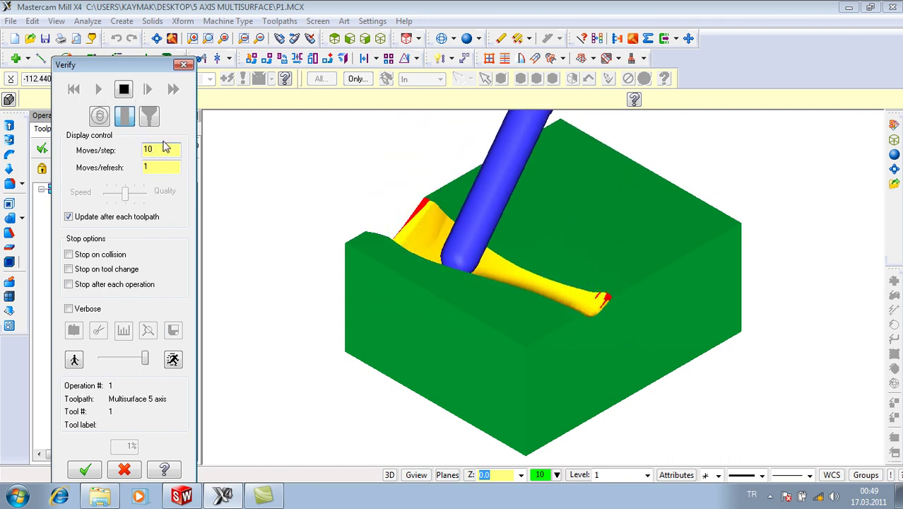
pyautogui.click(161, 166)
pyautogui.write('000')
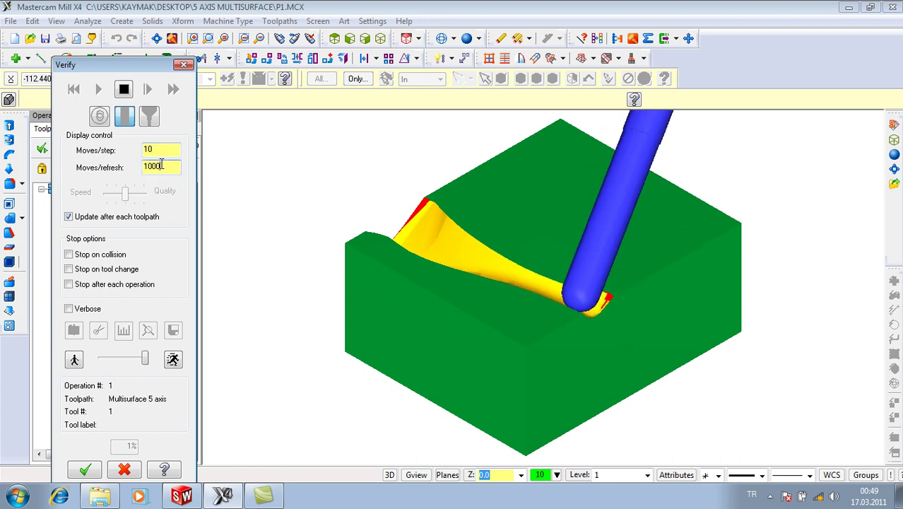
pyautogui.write('0')
pyautogui.click(167, 149)
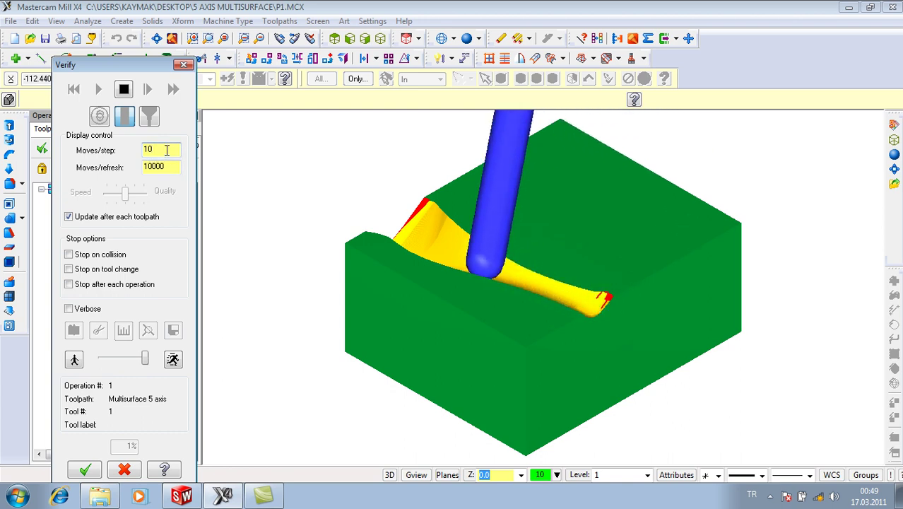
pyautogui.click(84, 470)
# Step: Backplot the Multisurface 5 axis toolpath at higher speed, orbiting the part to inspect the passes
pyautogui.click(110, 149)
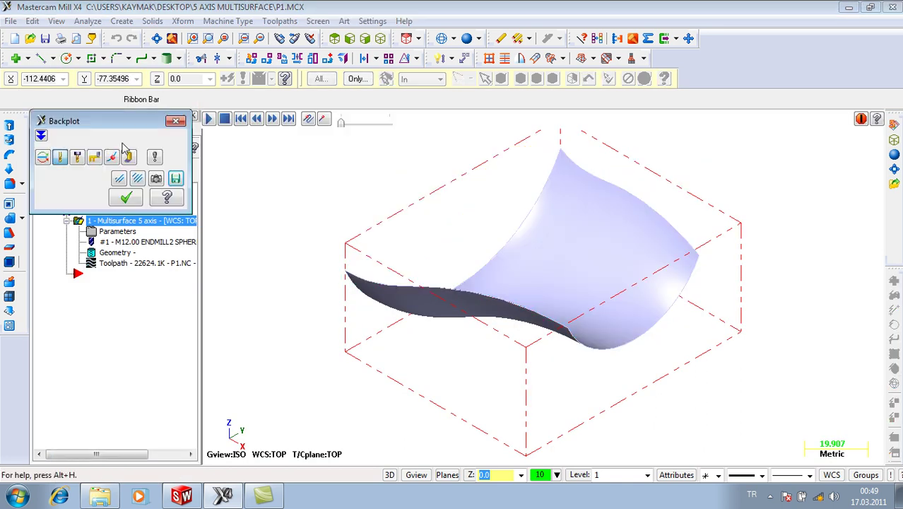
pyautogui.click(210, 120)
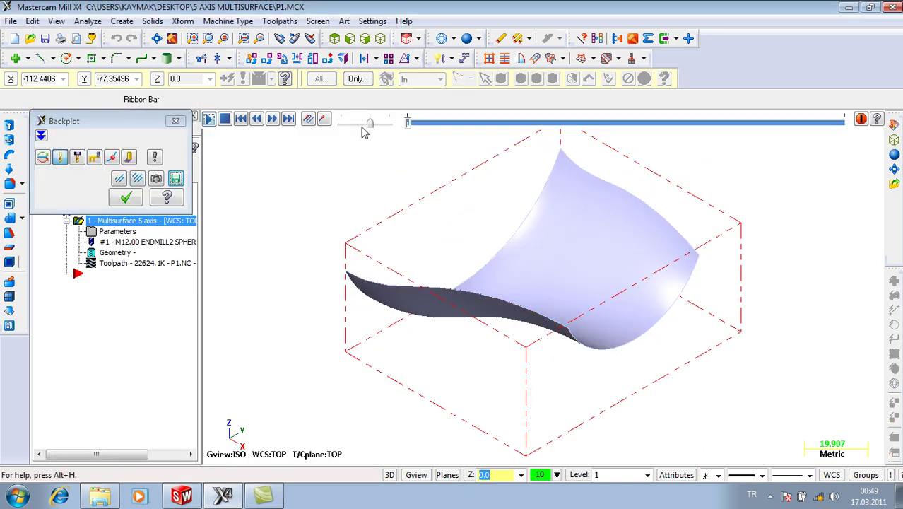
pyautogui.moveTo(369, 124); pyautogui.dragTo(389, 124)
pyautogui.moveTo(420, 135); pyautogui.dragTo(426, 136, button='middle')
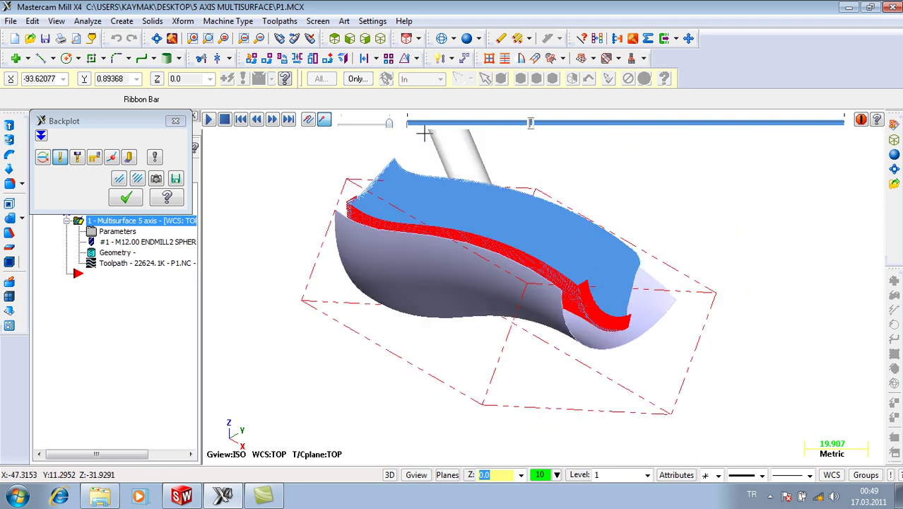
pyautogui.moveTo(549, 170); pyautogui.dragTo(650, 174, button='middle')
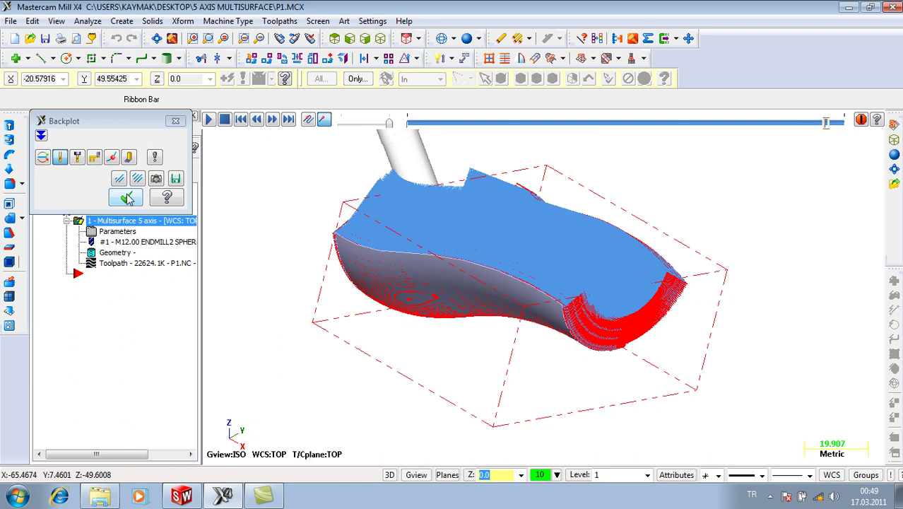
# Step: Close the Backplot dialog, leaving the 5-axis toolpath shown with the Operations Manager
pyautogui.click(136, 199)
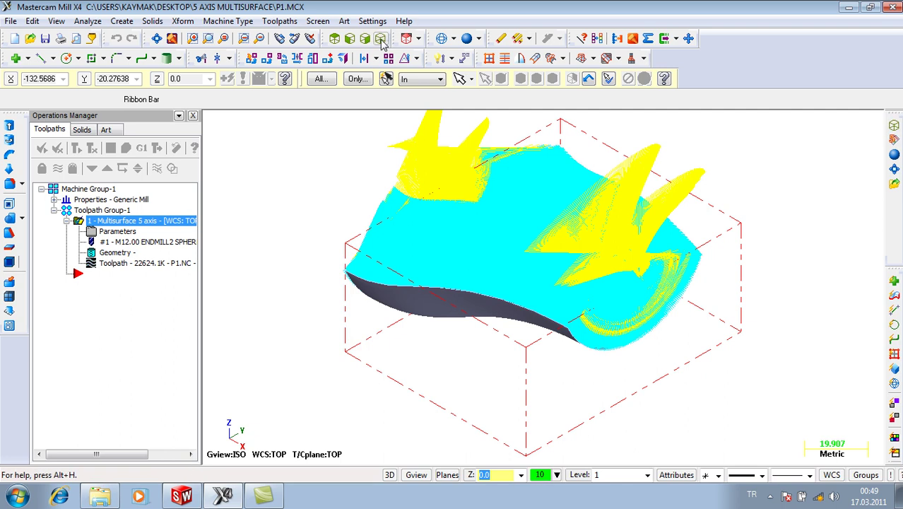
pyautogui.click(770, 496)
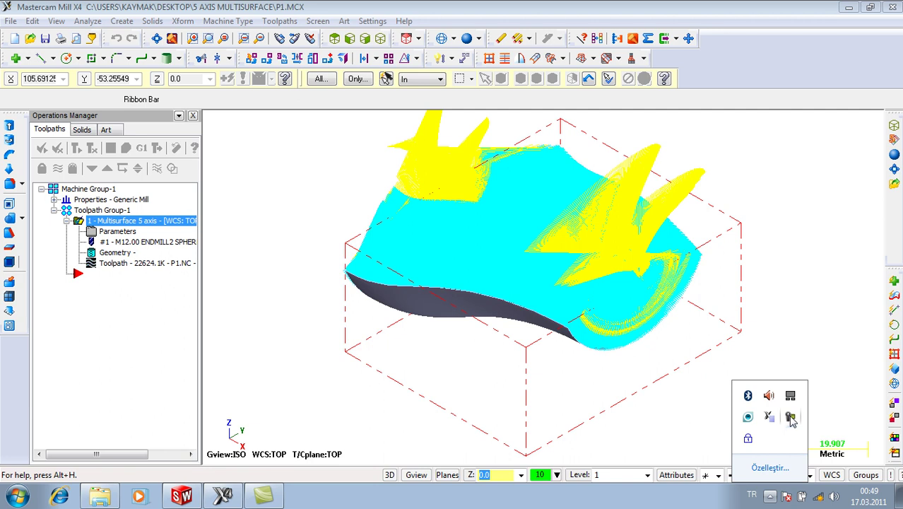
pyautogui.click(790, 418)
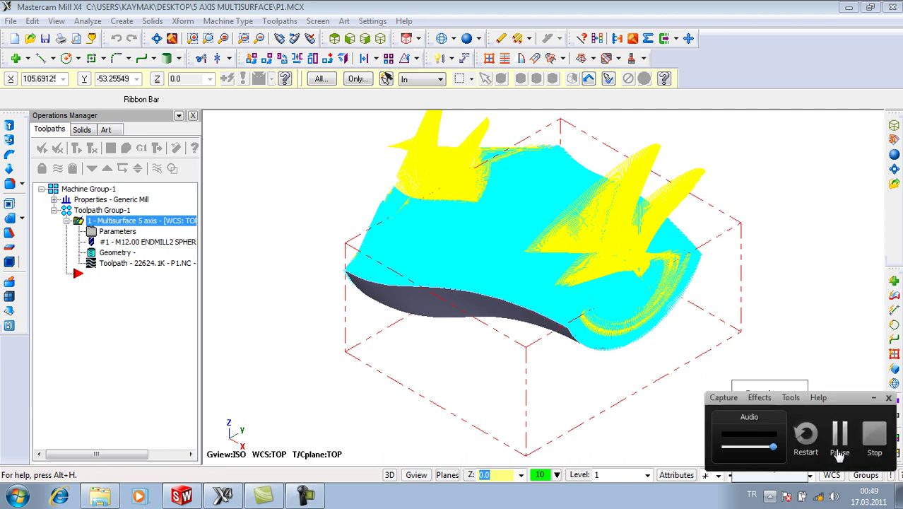